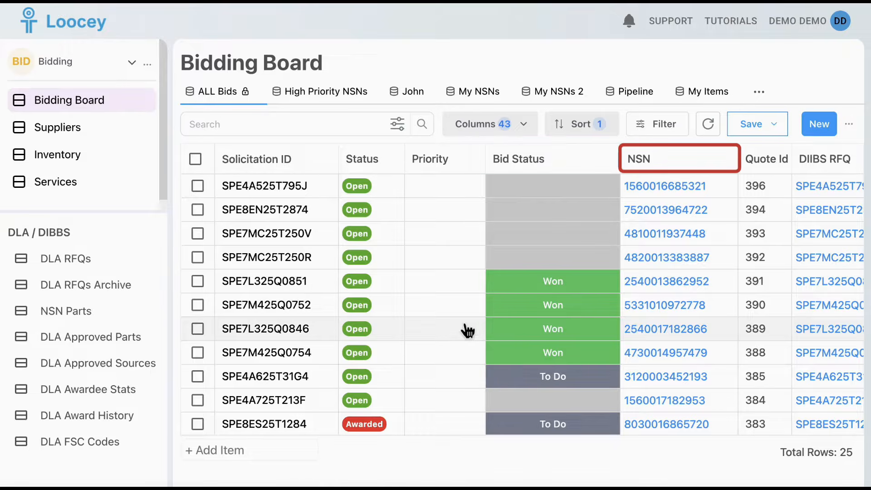
Step: Look through the bidding board's columns, including NSN, DIIBS RFQ, Quantity and Profit
scroll(727, 305, right, 2)
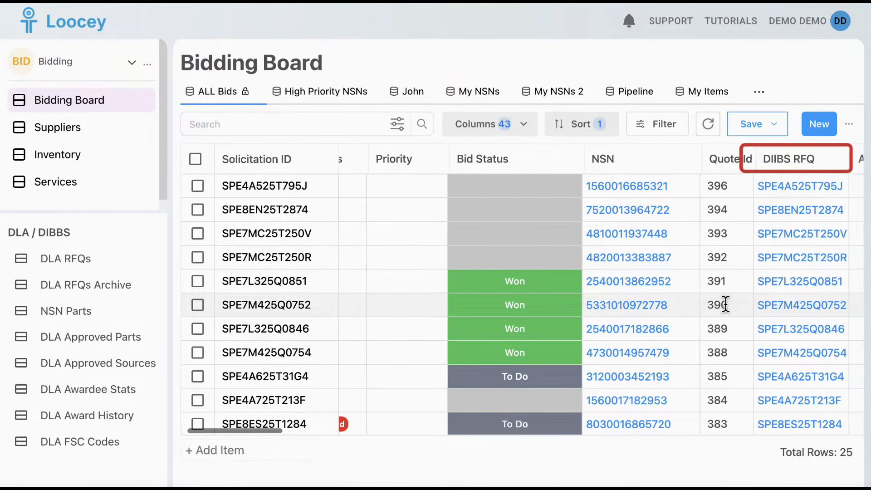
scroll(727, 305, right, 10)
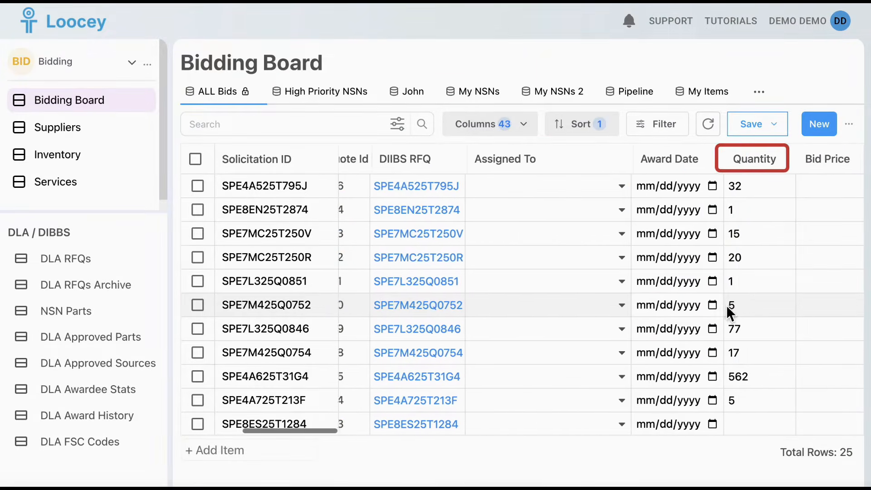
scroll(726, 305, right, 12)
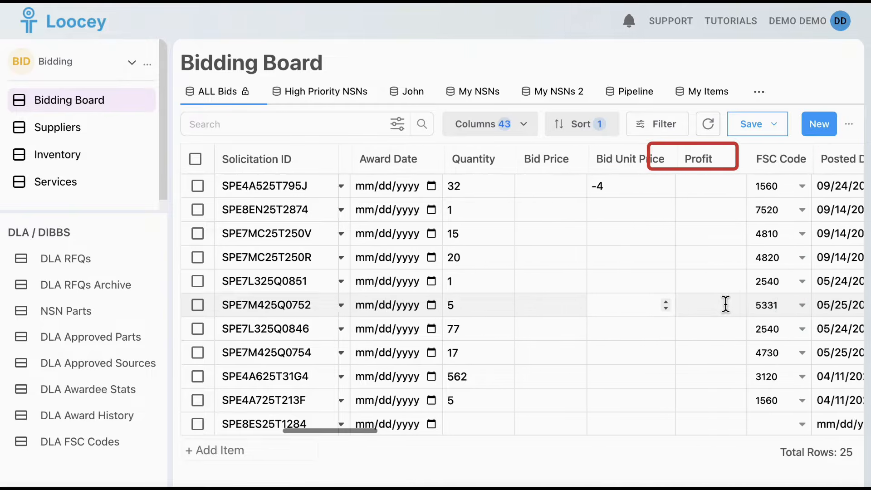
scroll(726, 305, right, 8)
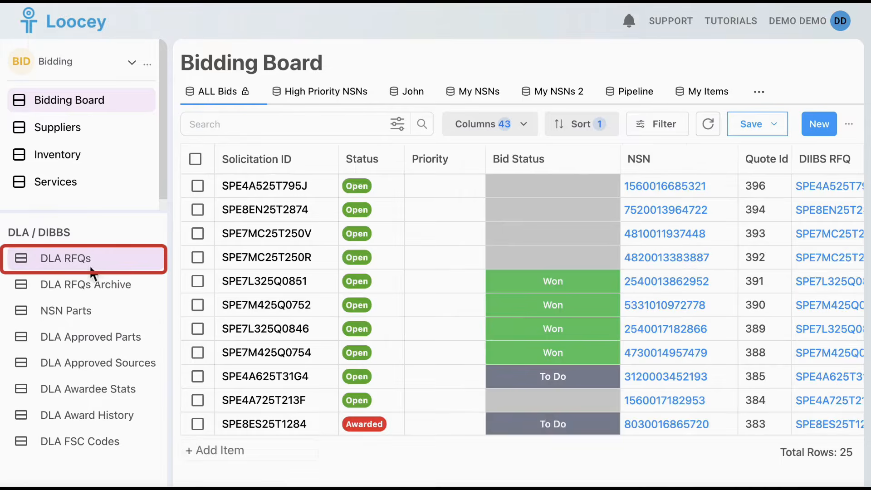
Step: Copy solicitation SPE4A626T0497 from the DLA RFQs to the Bidding Board
click(90, 267)
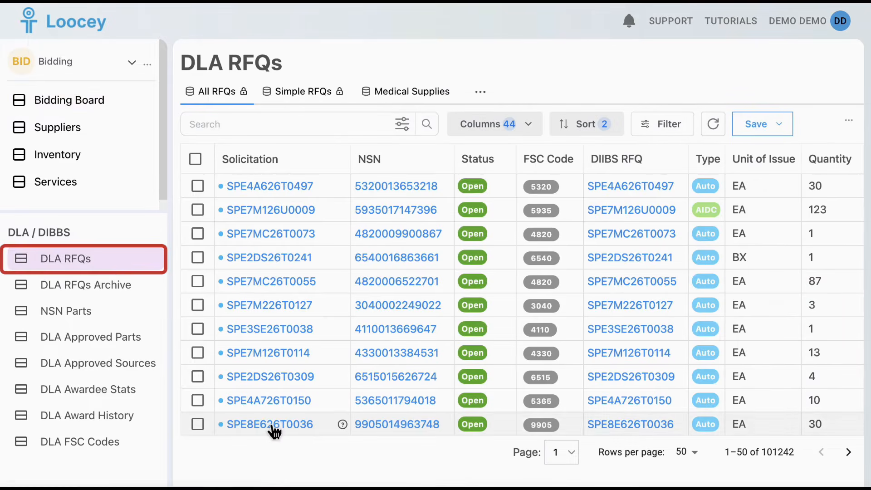
click(198, 186)
click(626, 433)
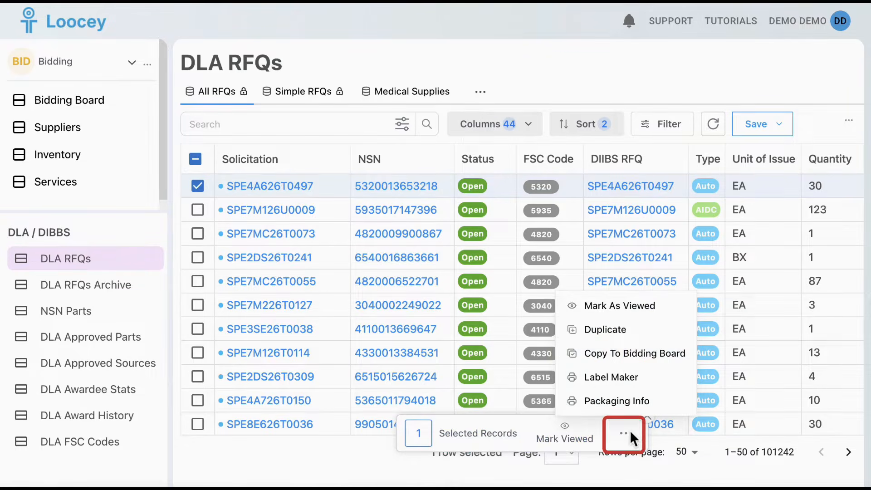
click(625, 357)
click(604, 305)
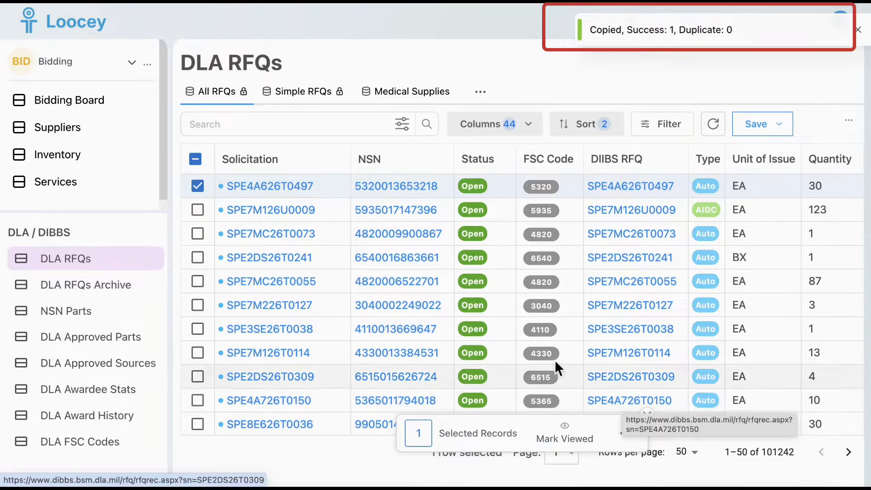
Step: Open the Bidding Board and check which users SPE4A626T0497 can be assigned to, leaving the assignee empty
click(89, 99)
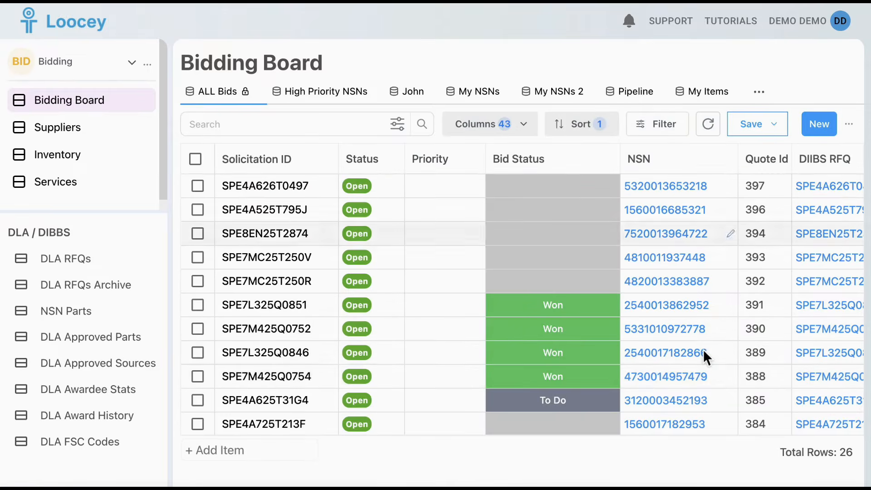
scroll(703, 352, right, 10)
click(503, 187)
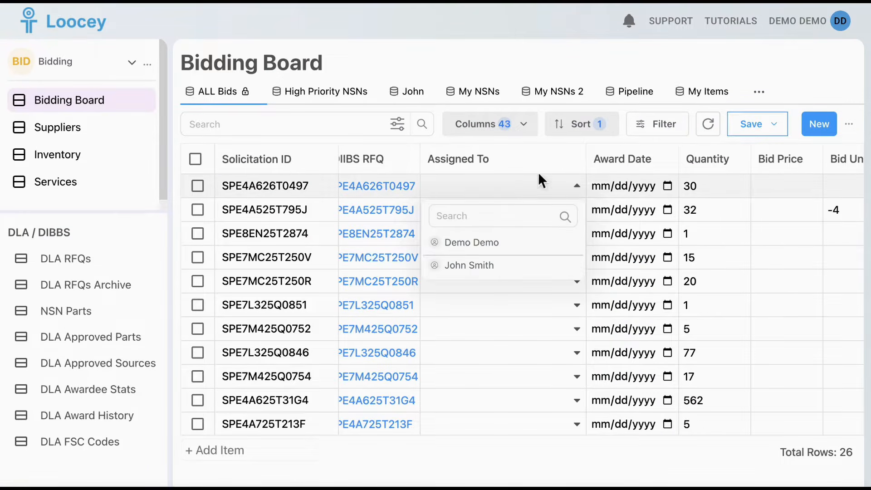
click(576, 63)
scroll(525, 239, left, 10)
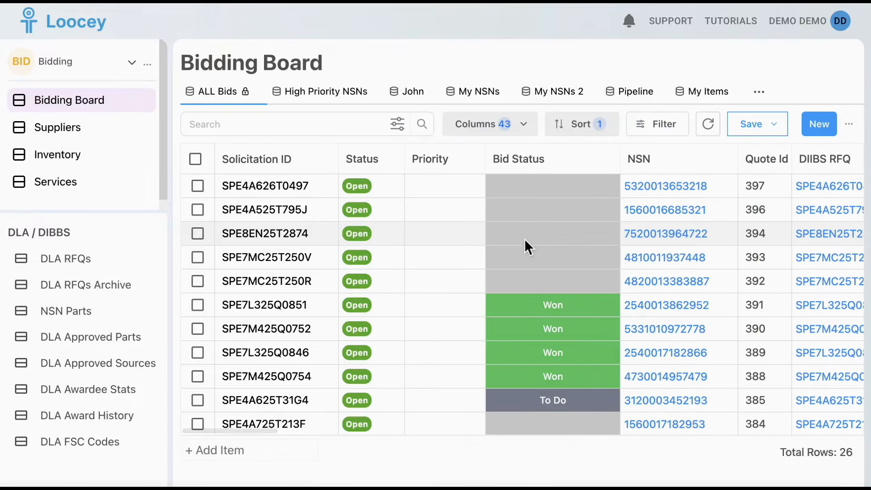
Step: Review all available bid status choices for SPE4A626T0497
click(605, 190)
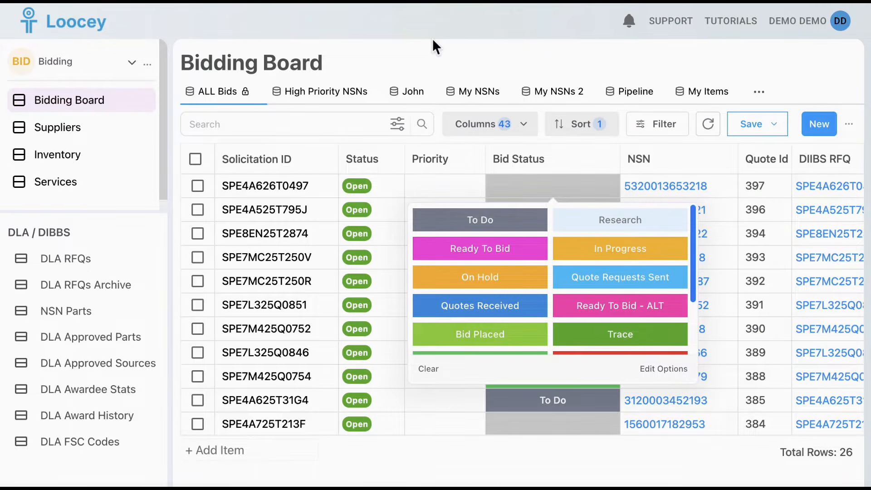
scroll(522, 263, down, 3)
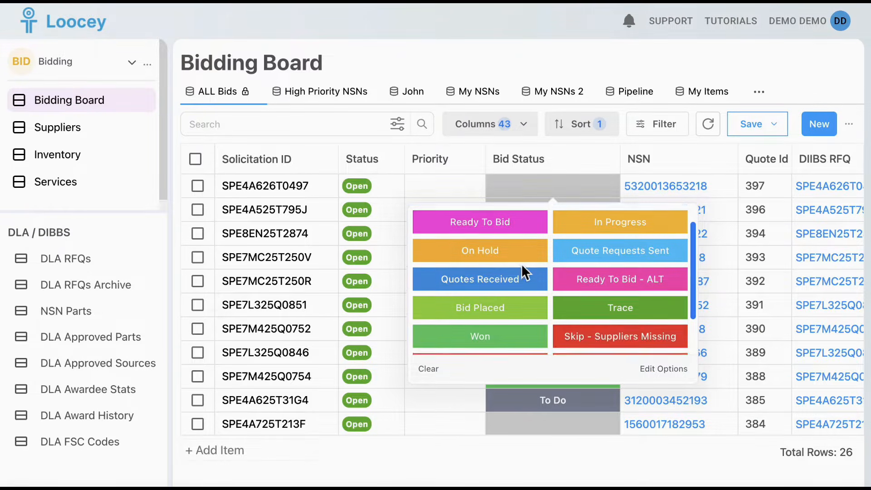
scroll(521, 264, down, 1)
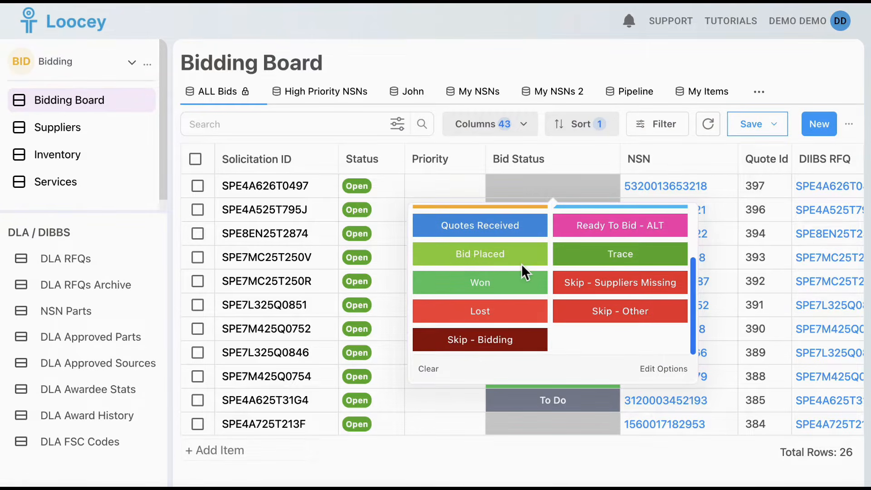
scroll(595, 337, up, 3)
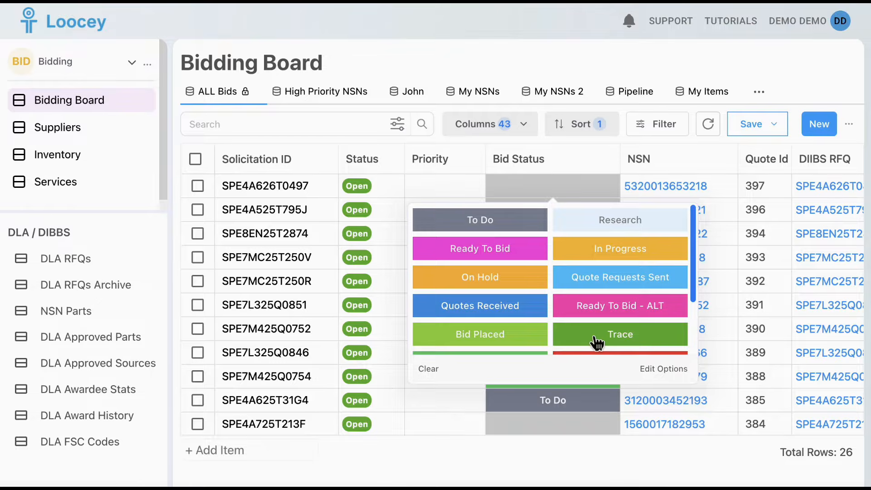
Step: Try out the Bid Status option editor, including the In Progress color choice and adding an option, and discard the changes
click(641, 376)
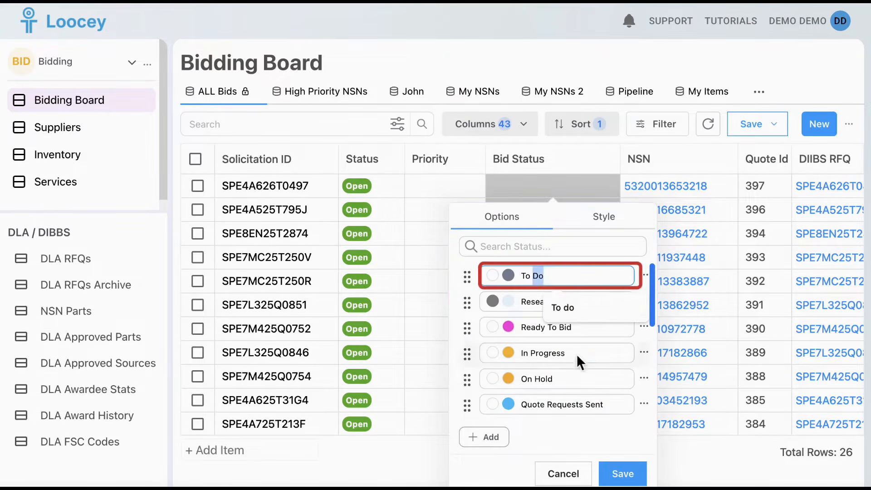
click(575, 381)
click(498, 353)
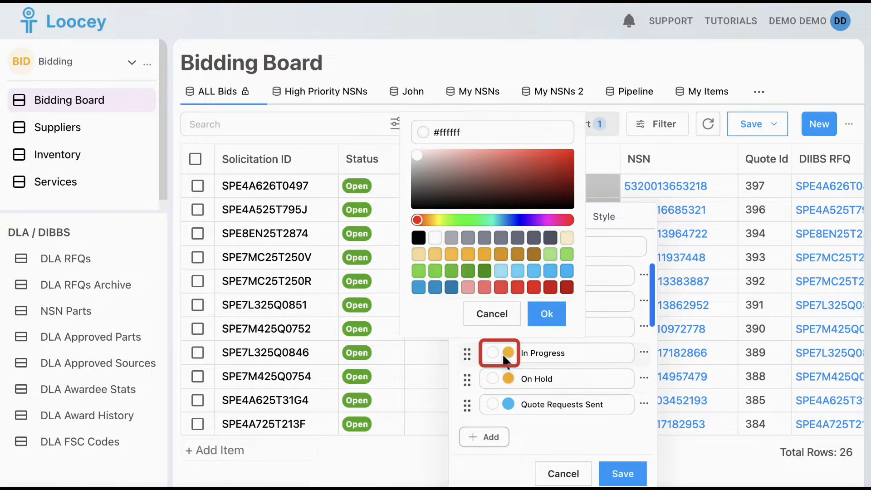
click(580, 379)
scroll(580, 380, down, 3)
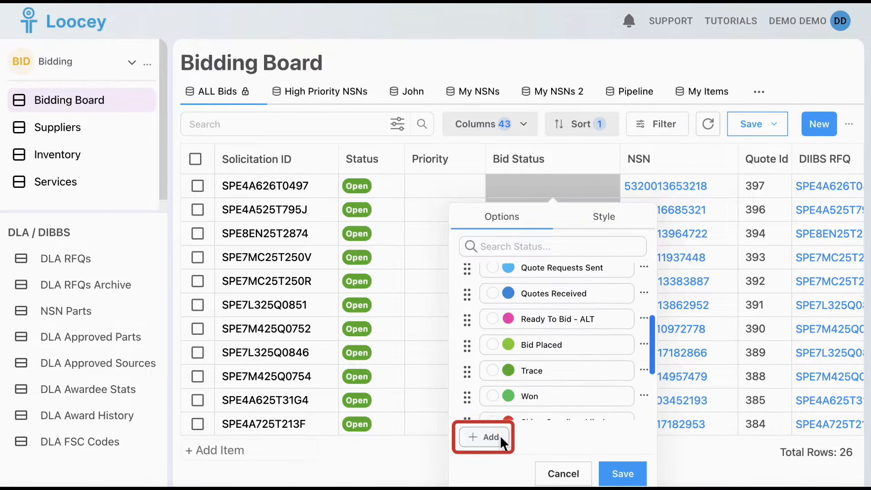
click(500, 437)
click(564, 472)
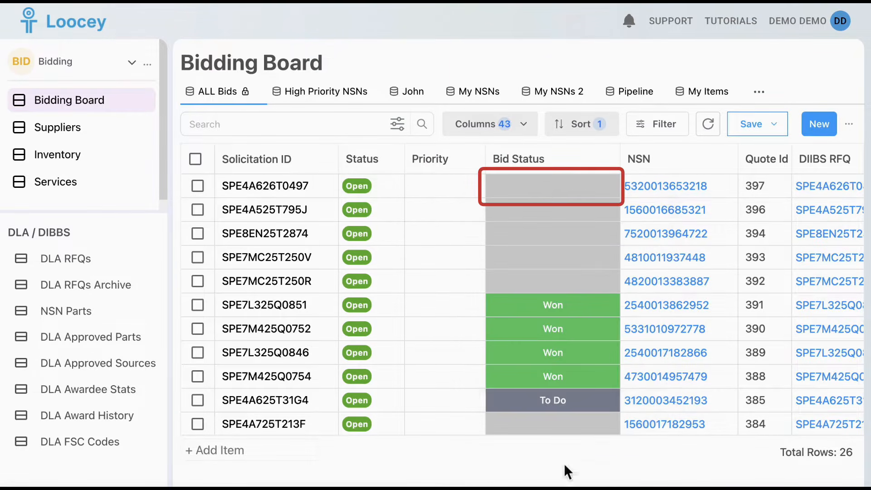
Step: Try to set the bid status of SPE4A626T0497 to Research
click(553, 187)
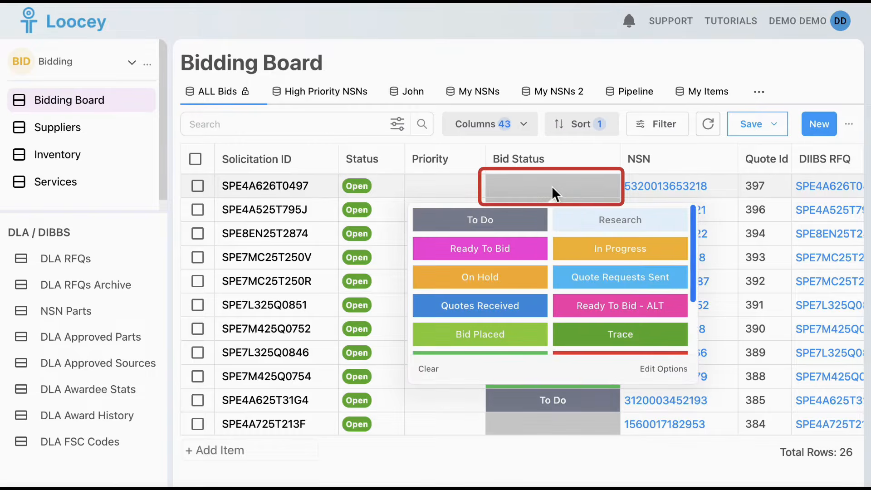
click(595, 224)
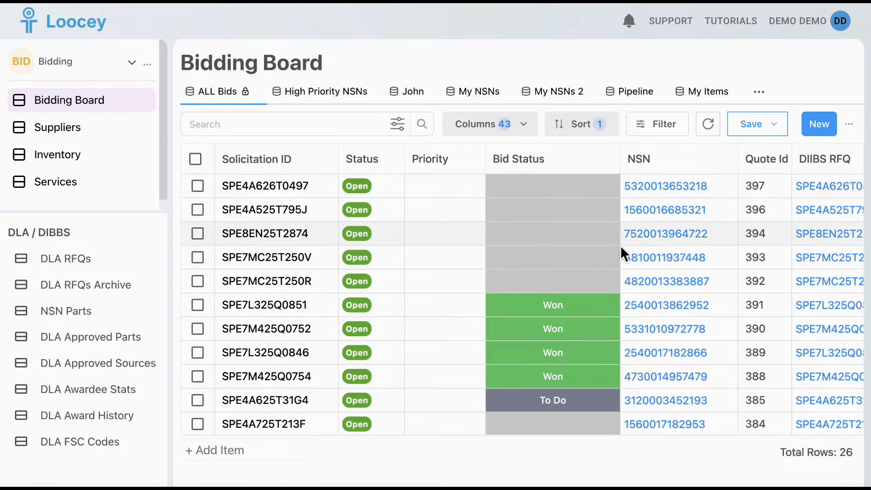
Step: Move the NSN column between the Quote Id and DIIBS RFQ columns
scroll(618, 281, right, 5)
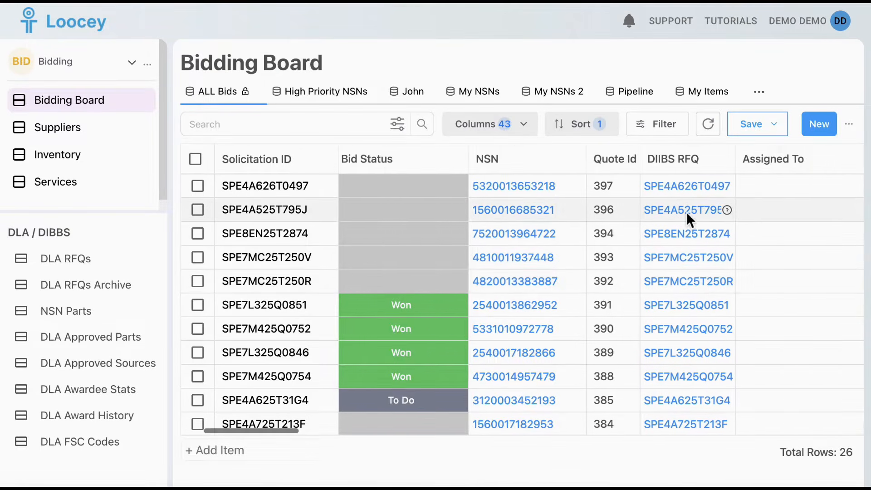
scroll(687, 212, right, 4)
scroll(543, 198, left, 3)
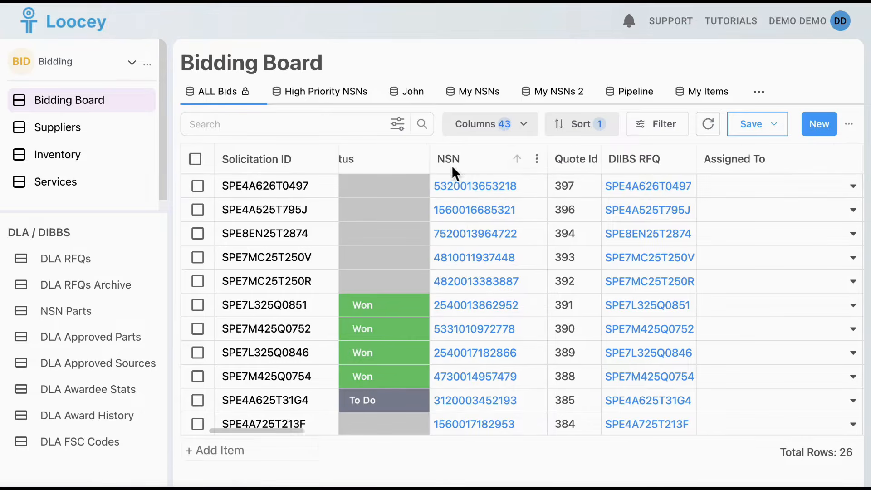
drag(451, 165, 599, 158)
Step: View the settings of the DIIBS RFQ column, including its display name, and close them without changes
click(685, 159)
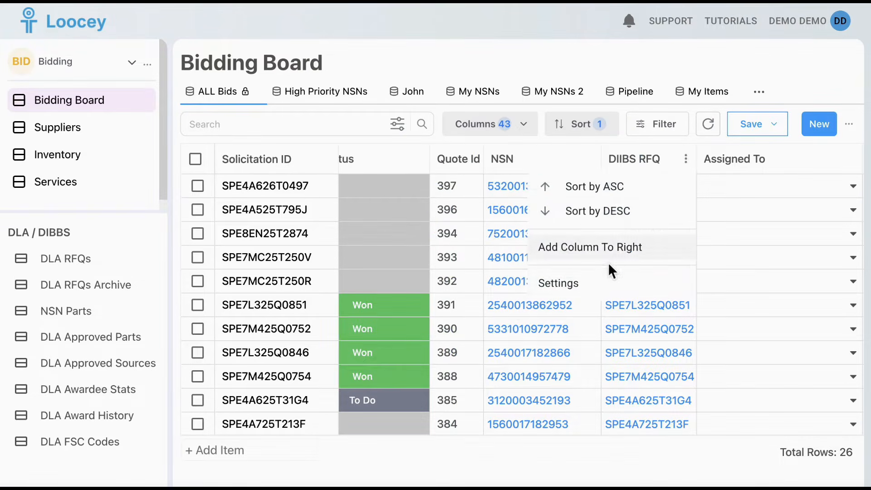
click(605, 283)
click(452, 220)
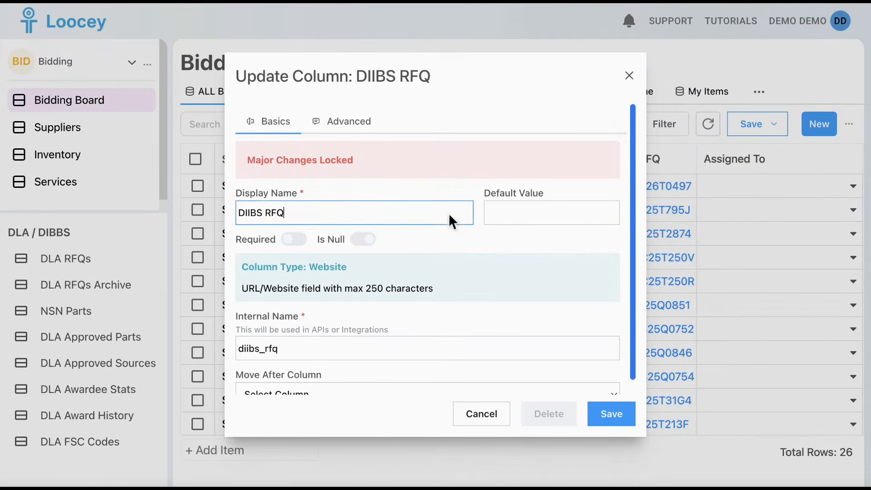
click(629, 76)
Step: Add a Long Text column named "Additional Info" at the end of the bidding board
scroll(615, 231, right, 15)
click(847, 158)
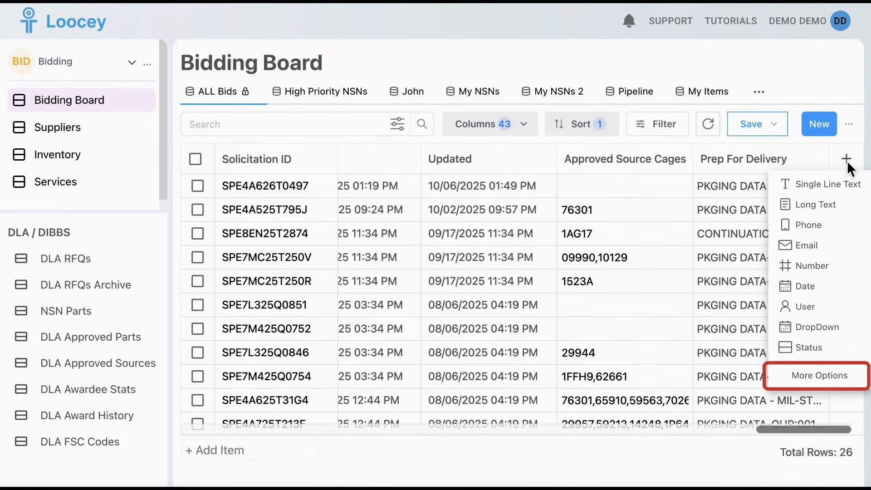
click(824, 377)
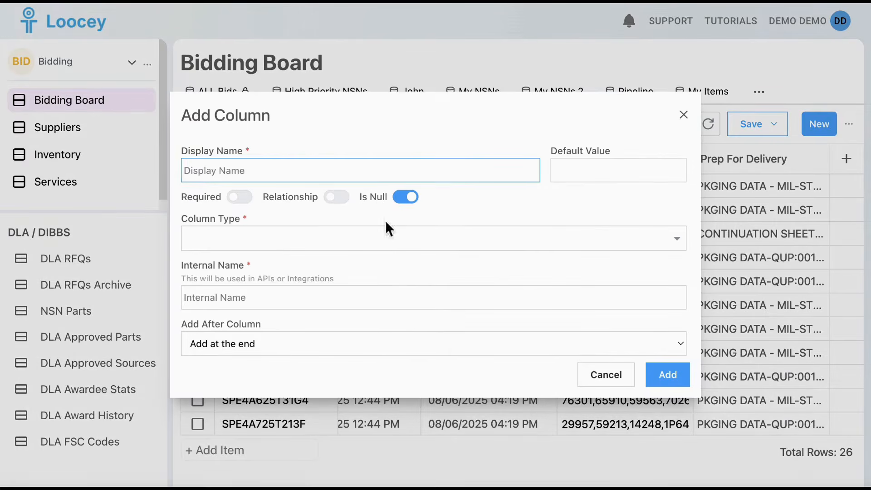
text(Additional Info)
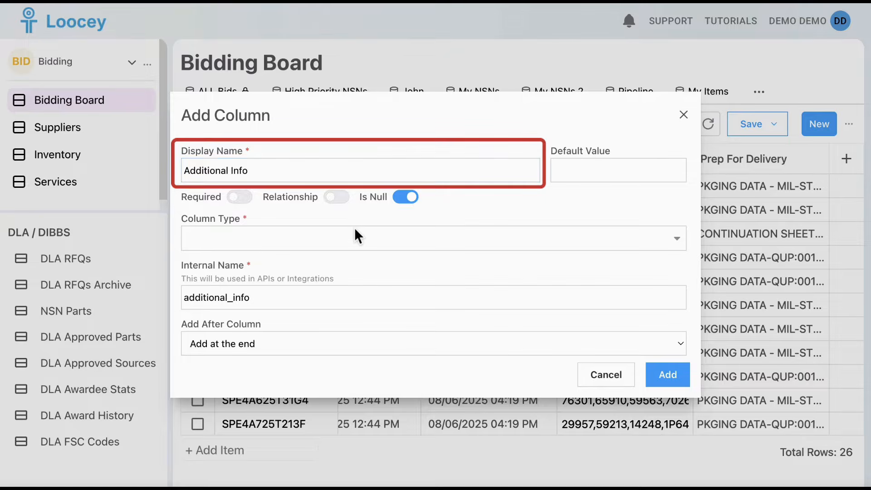
click(353, 241)
click(297, 308)
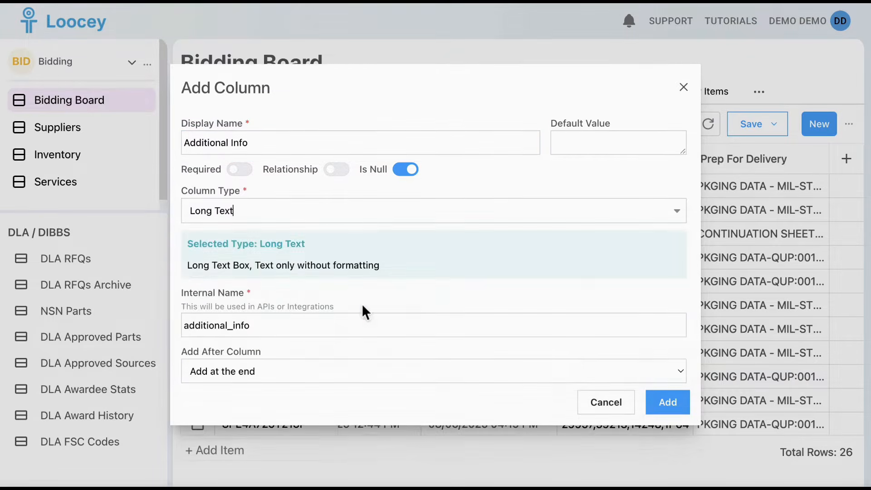
click(661, 382)
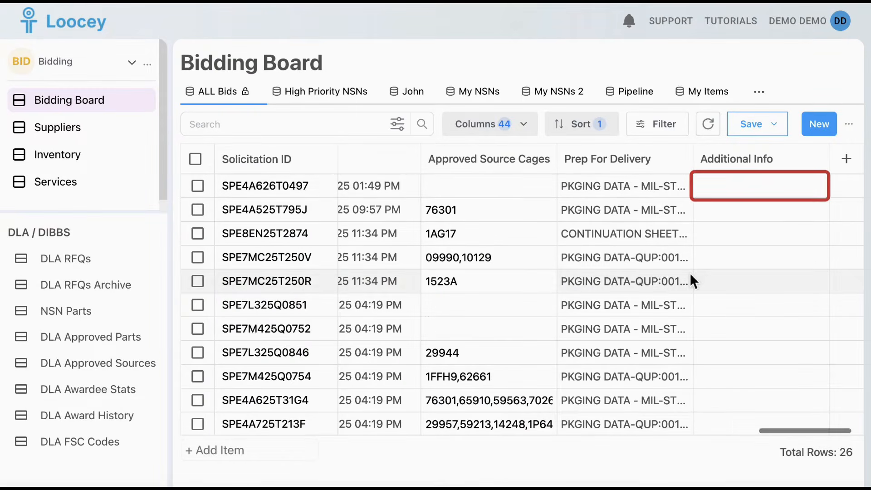
Step: Enter "Need to confirm lead time with vendor." as the Additional Info for SPE4A626T0497 and save the view
click(764, 196)
text(Need to confirm lead time with vendor.)
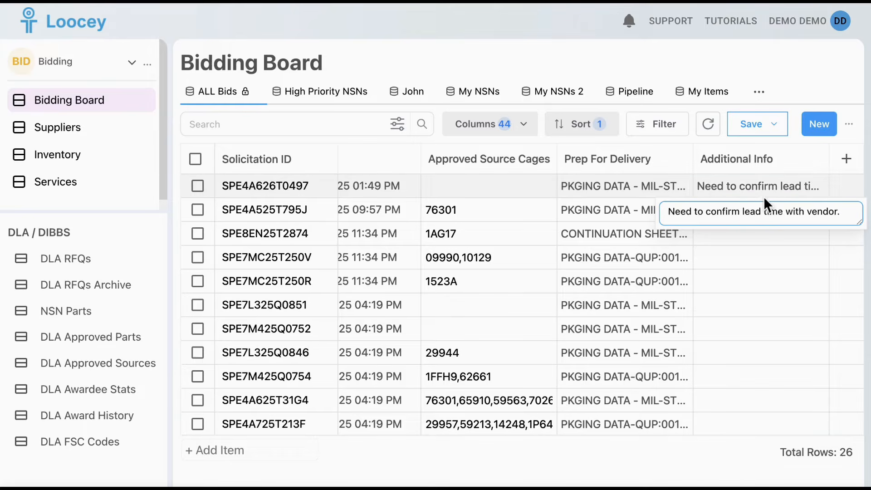
click(699, 452)
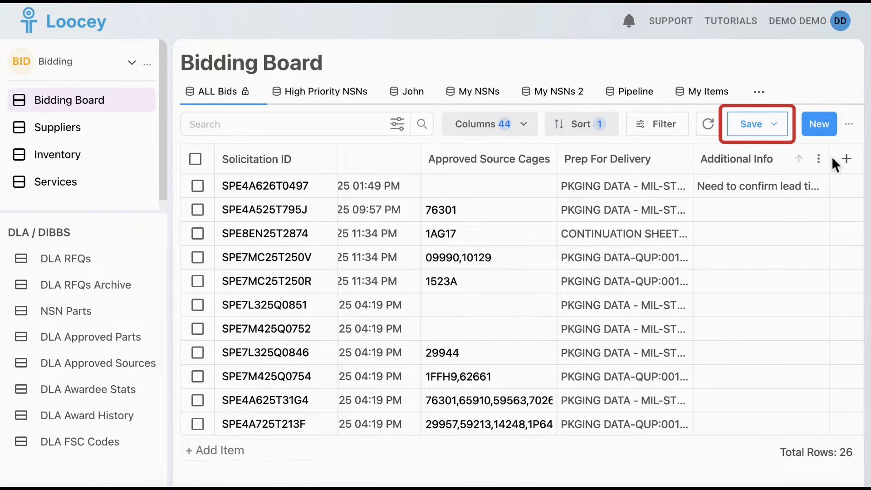
click(767, 124)
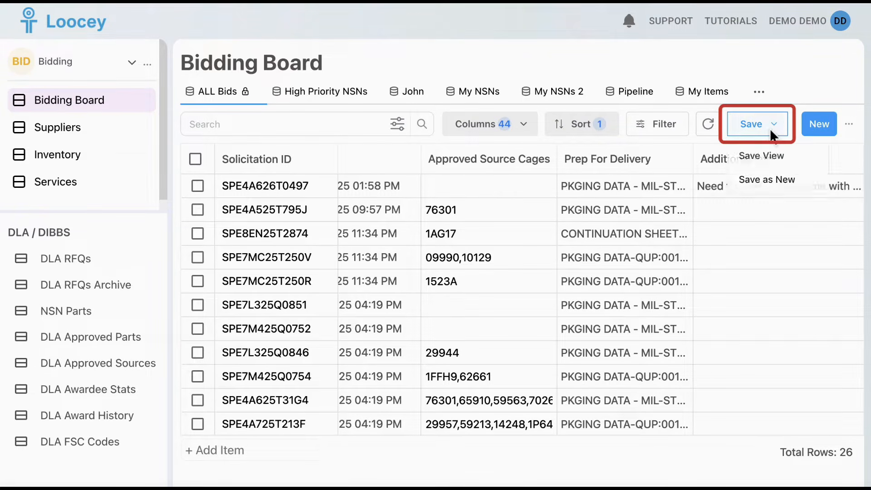
click(772, 166)
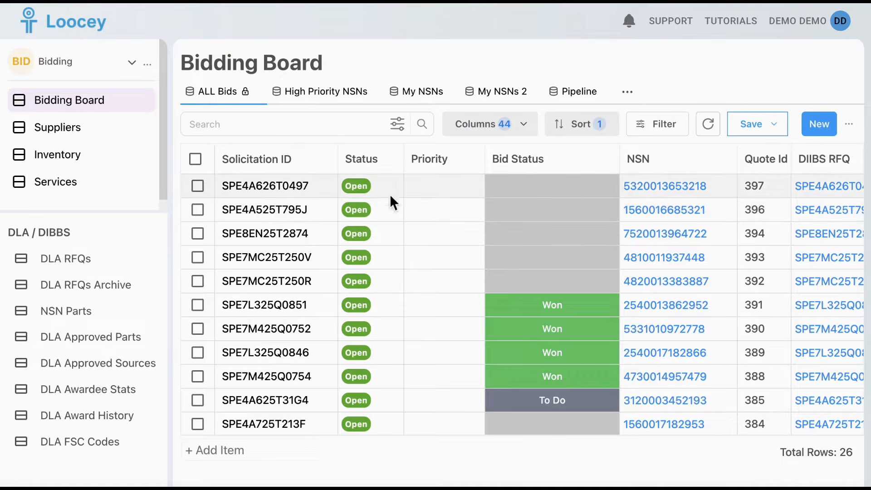
Step: Set the priority of SPE4A626T0497 to Low
click(451, 220)
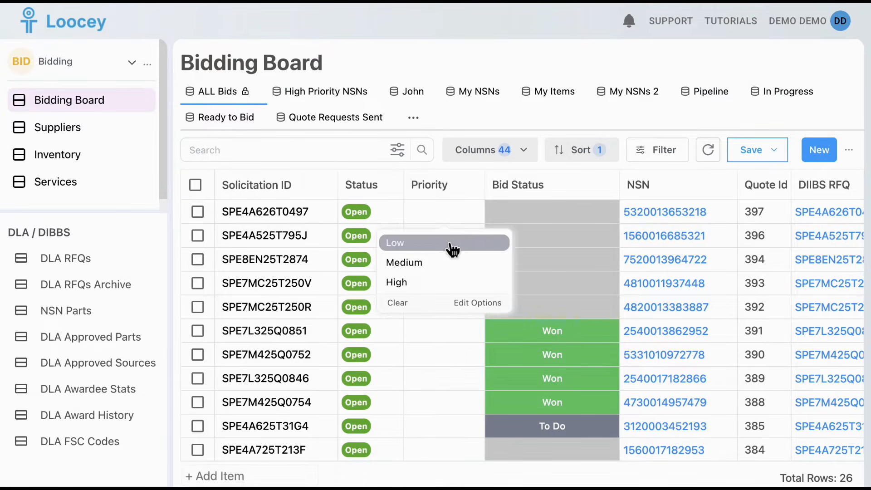
click(437, 244)
Step: Set the bid status of SPE4A626T0497 to Quotes Received and enter 56 as its bid price
click(549, 214)
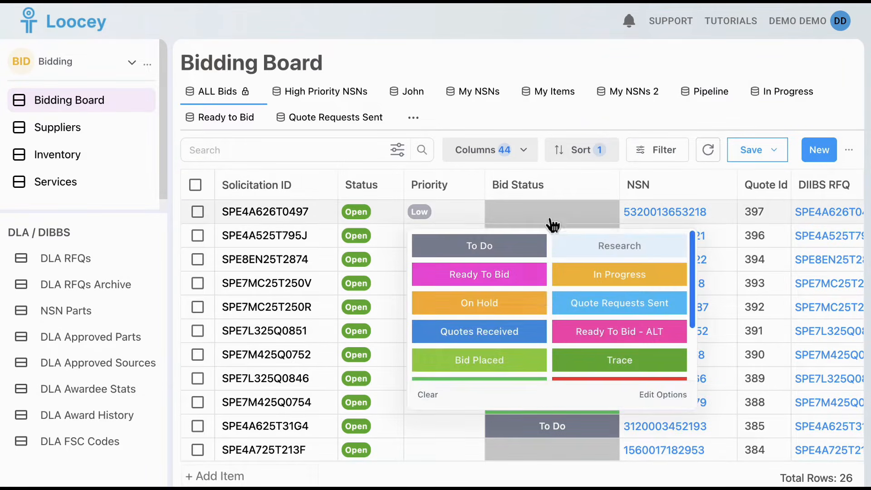
click(525, 334)
scroll(622, 240, right, 10)
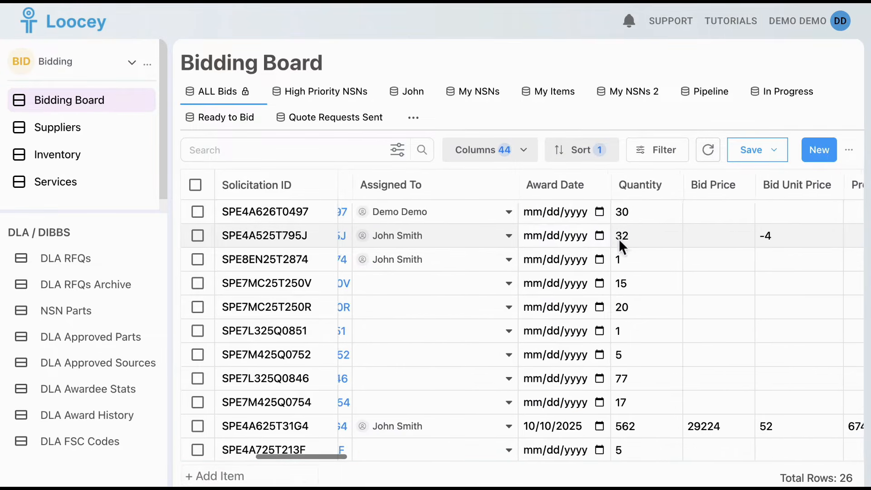
click(712, 221)
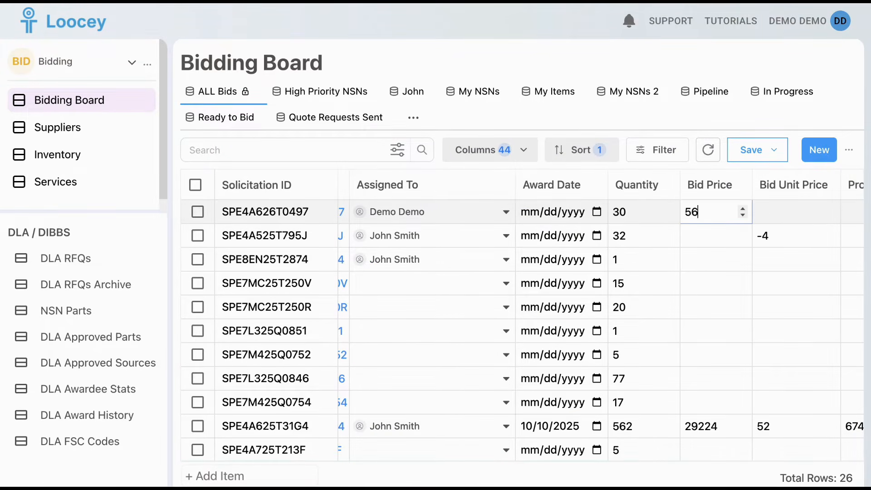
Step: Open the form of SPE4A626T0497, review its fields, assign the bid to the second listed team member, and save
click(290, 217)
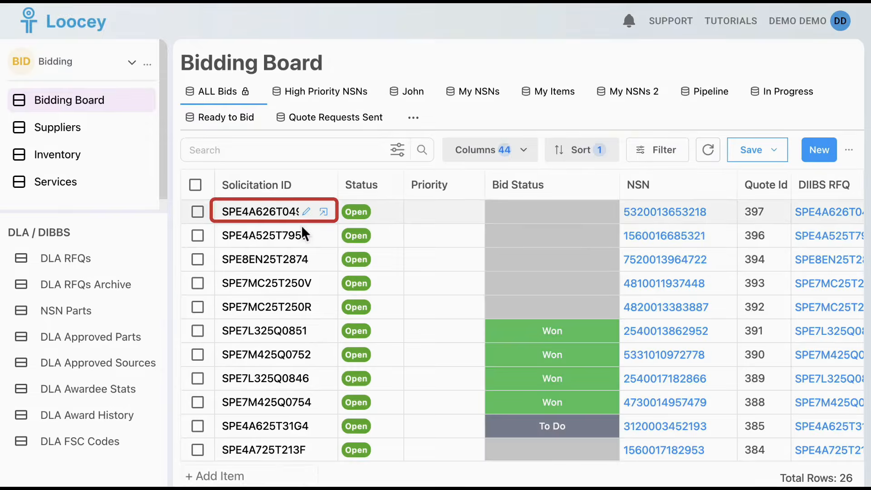
click(275, 218)
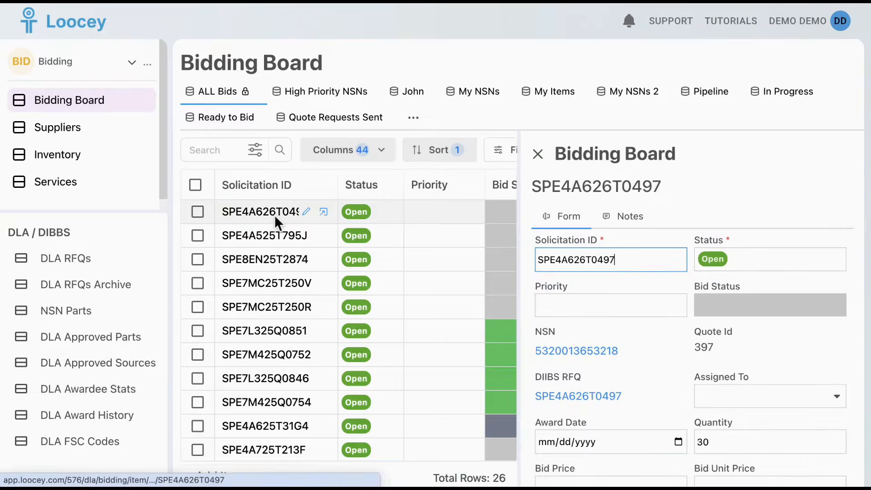
scroll(810, 169, down, 2)
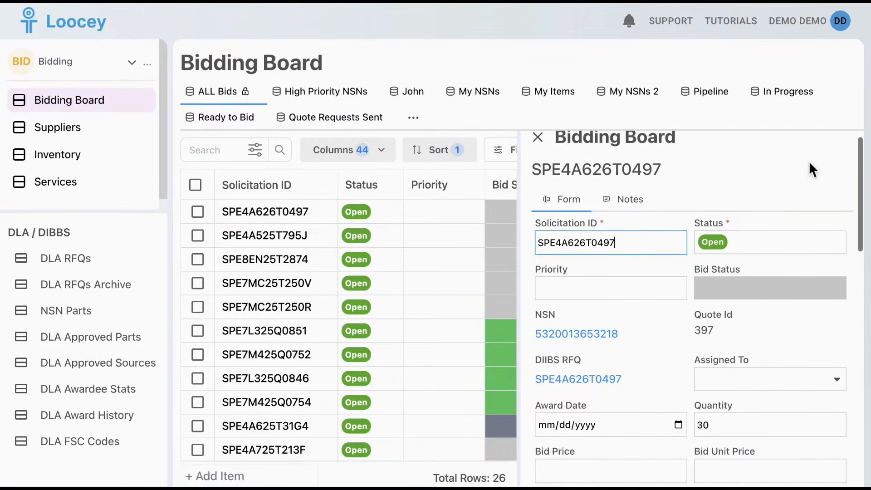
scroll(810, 162, down, 15)
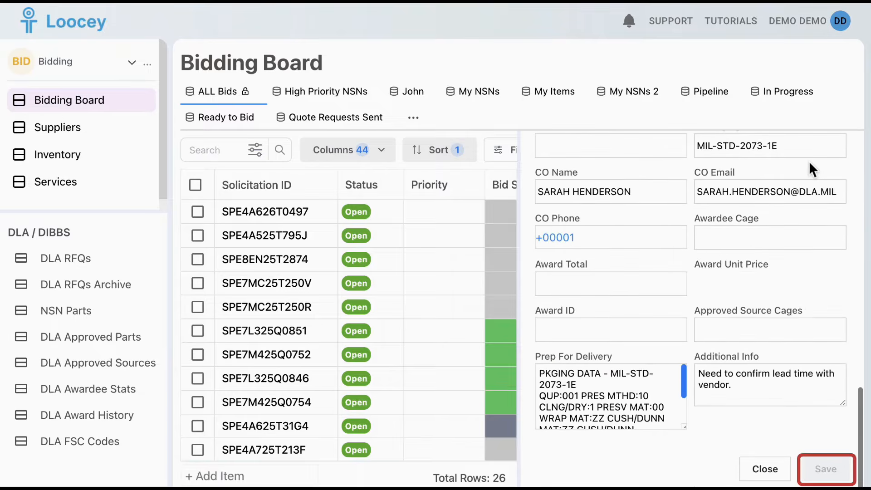
scroll(843, 326, up, 17)
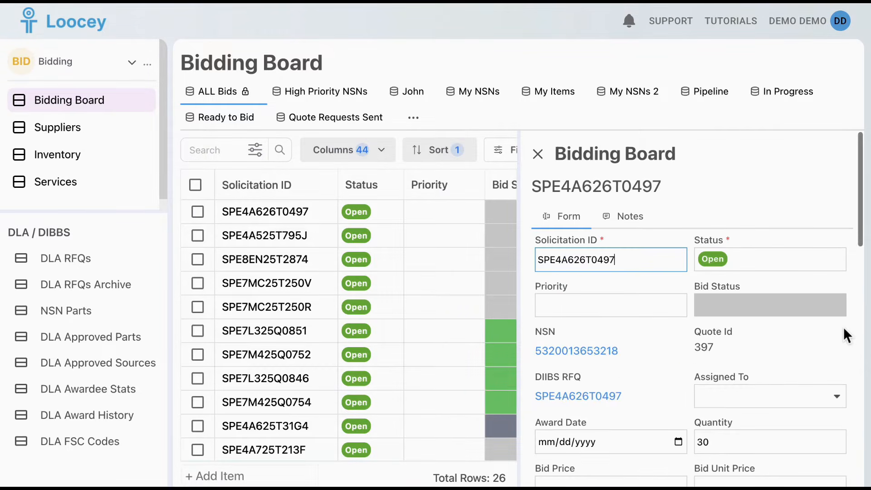
scroll(824, 391, down, 1)
click(815, 349)
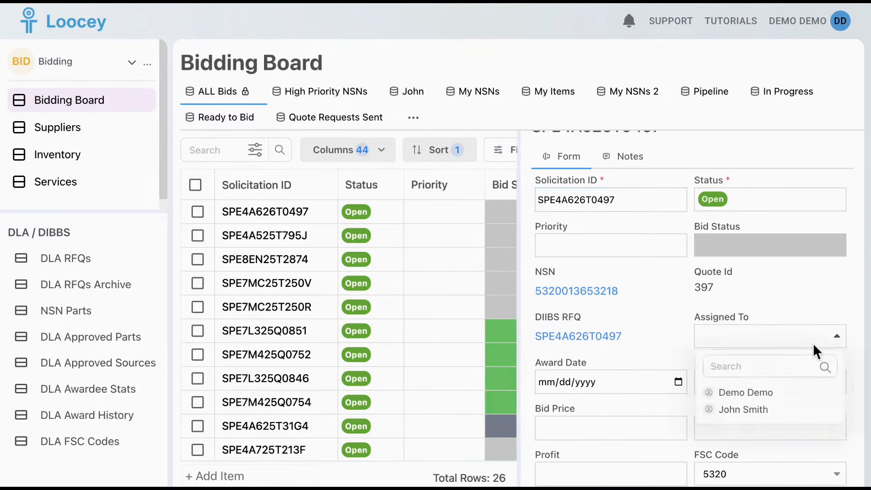
click(759, 409)
scroll(758, 406, down, 10)
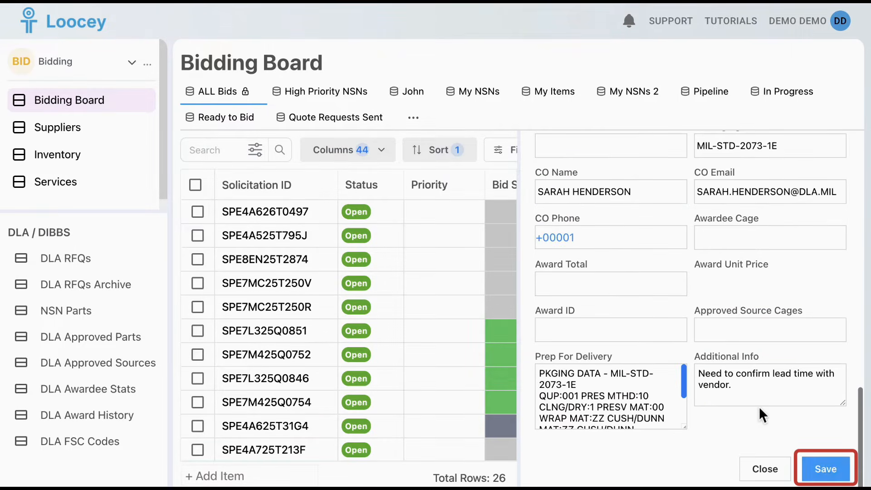
click(827, 472)
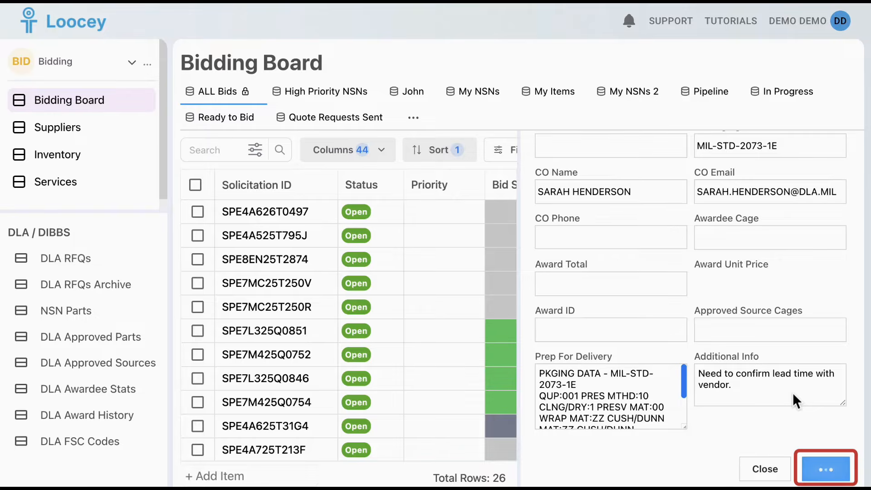
click(843, 30)
click(324, 236)
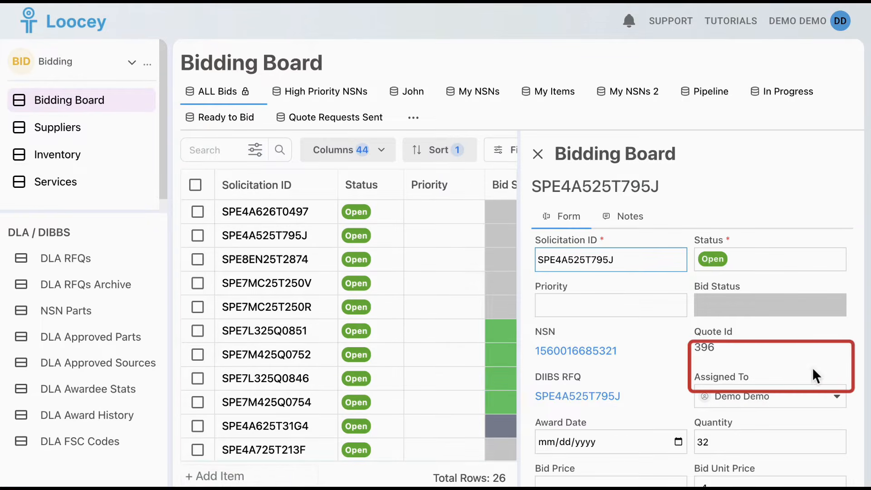
scroll(813, 367, down, 1)
click(815, 377)
click(780, 447)
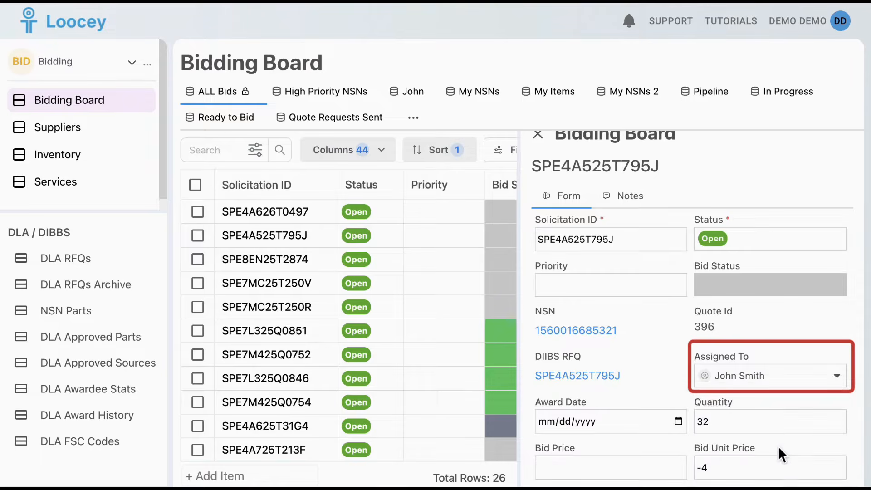
scroll(778, 446, down, 15)
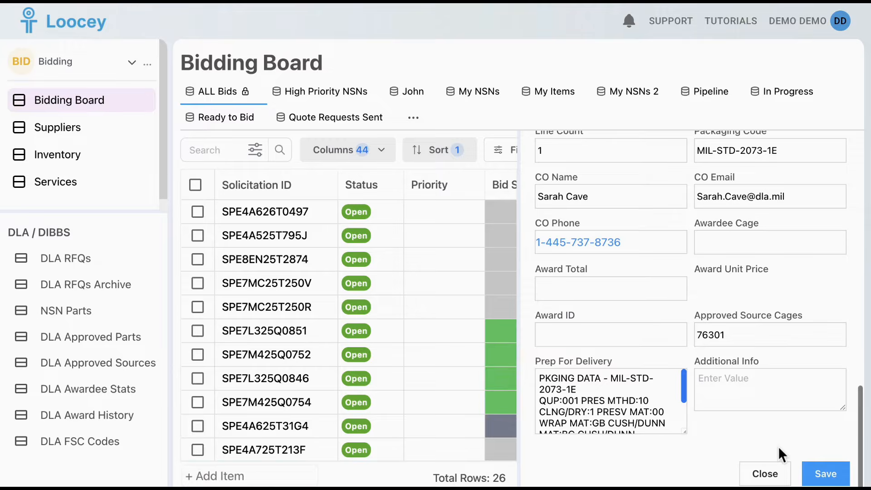
click(824, 473)
scroll(637, 282, up, 15)
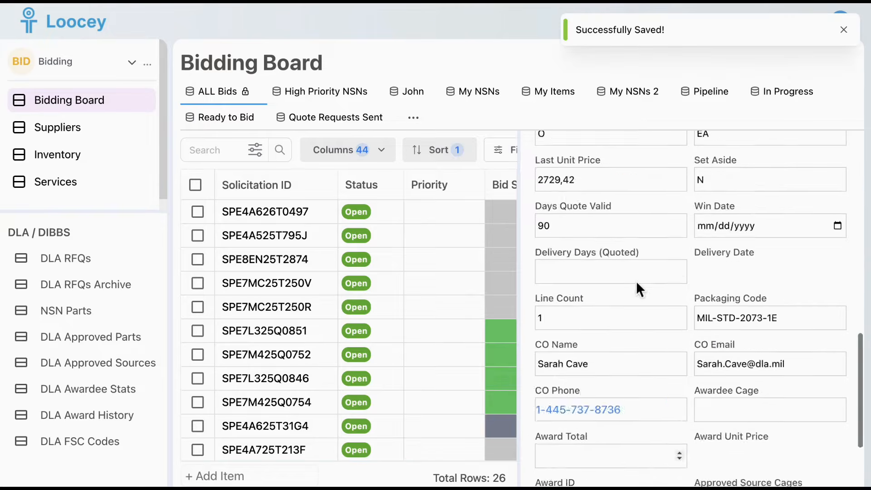
click(537, 155)
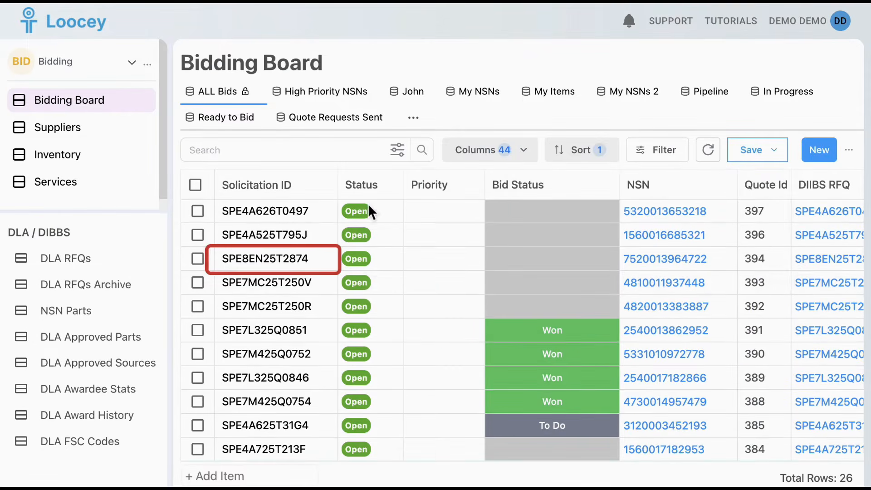
Step: Open the full record of SPE8EN25T2874, turn on Edit Mode to view its editable fields, and return to the Bidding Board
click(320, 259)
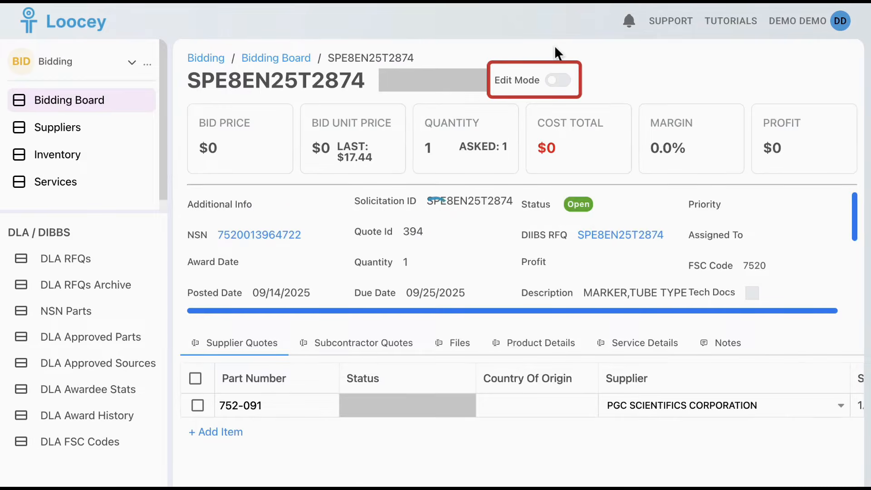
click(559, 82)
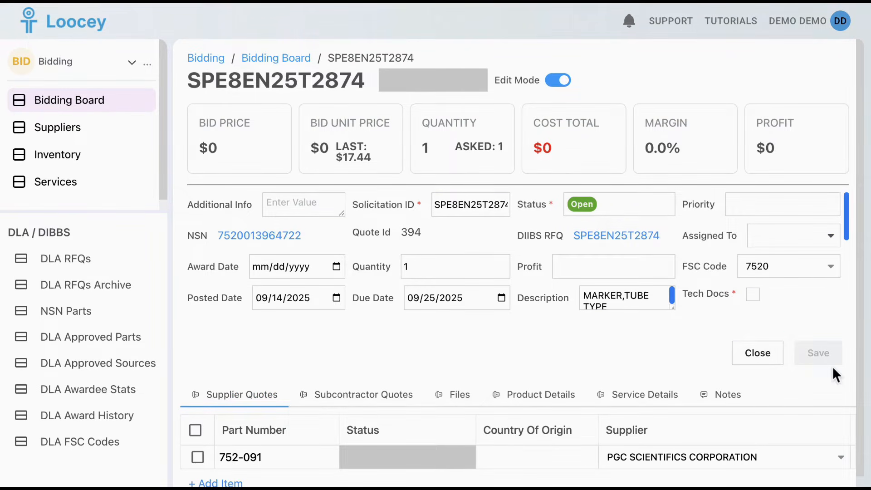
click(142, 102)
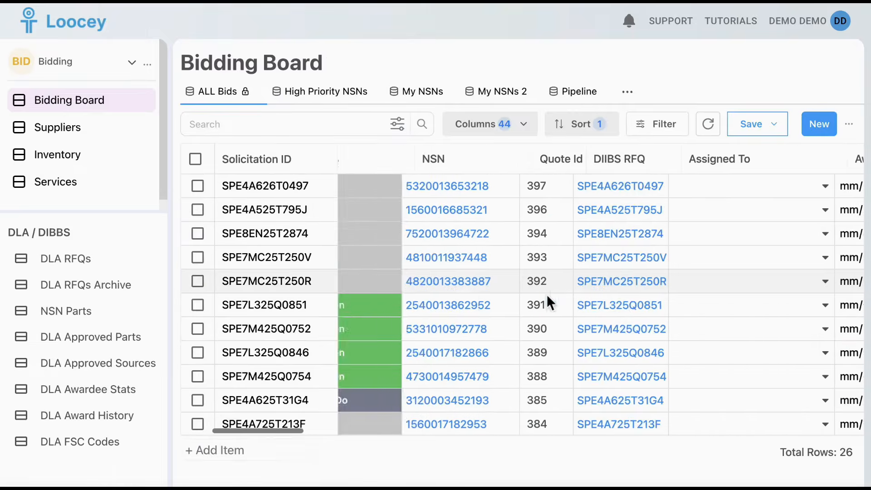
Step: Assign SPE4A626T0497, SPE4A525T795J, SPE8EN25T2874 and SPE7L325Q0851 to the second listed team member directly on the board
scroll(549, 302, right, 5)
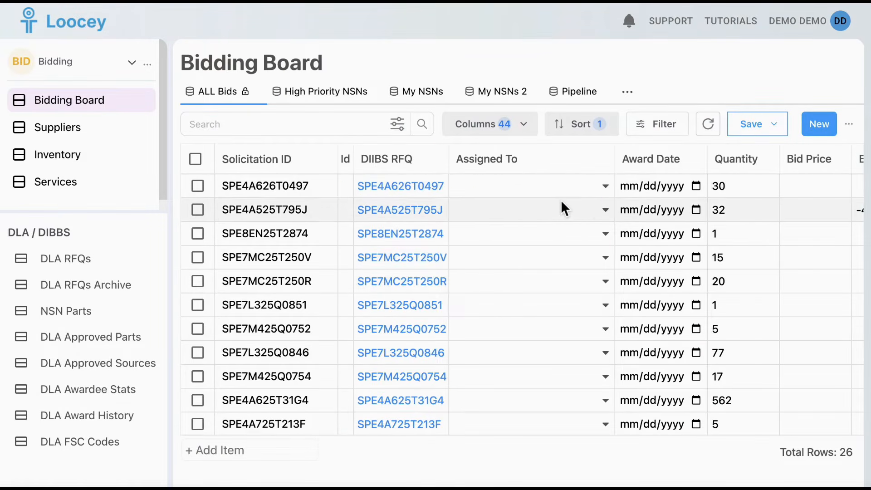
scroll(561, 200, right, 1)
click(575, 187)
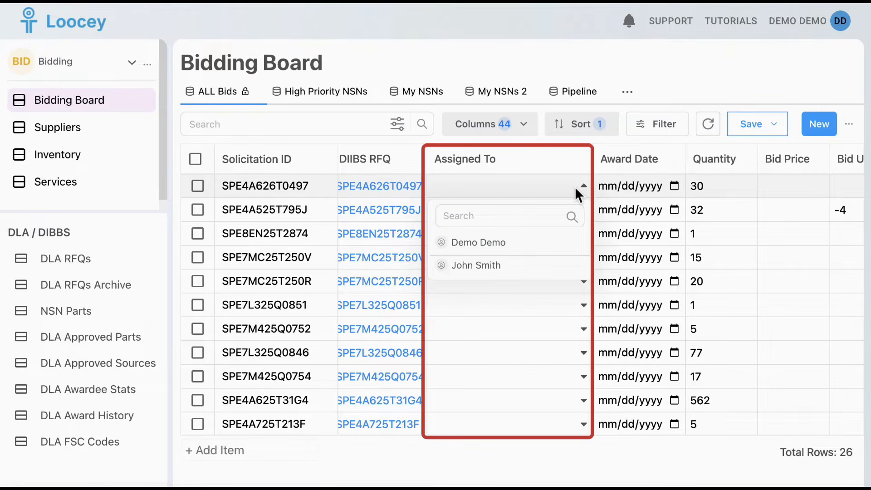
click(477, 265)
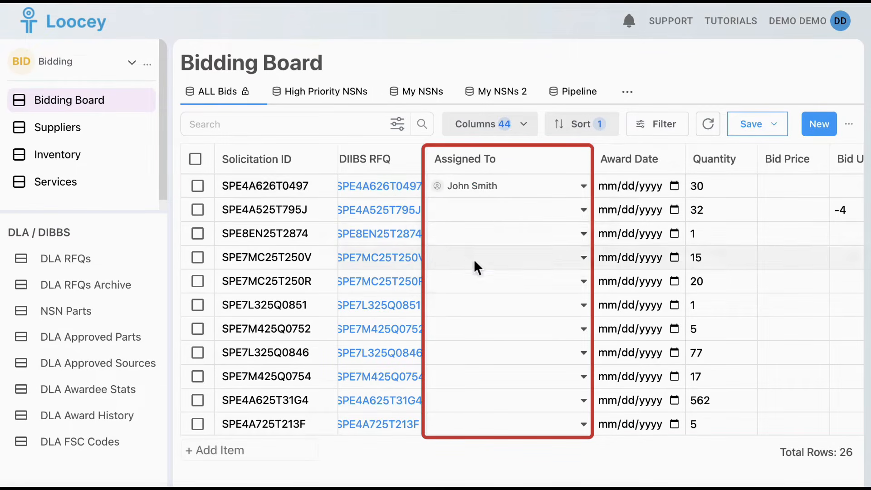
click(468, 216)
click(465, 289)
click(465, 234)
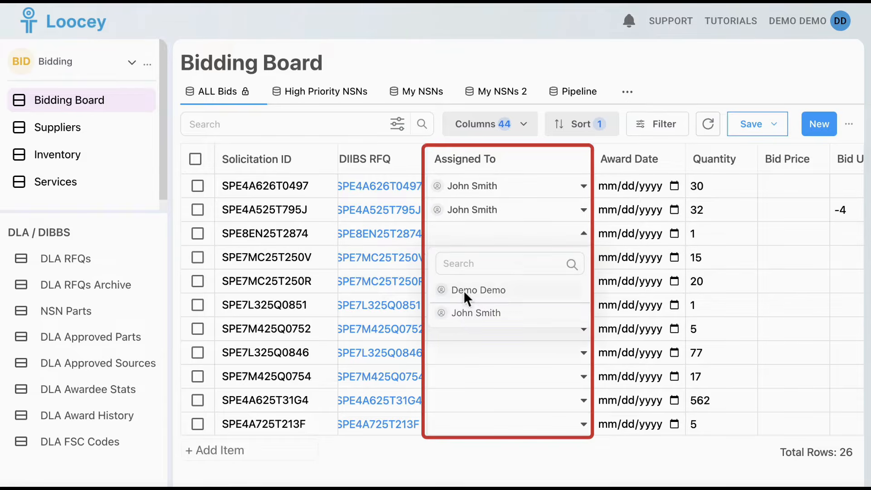
click(465, 312)
click(470, 309)
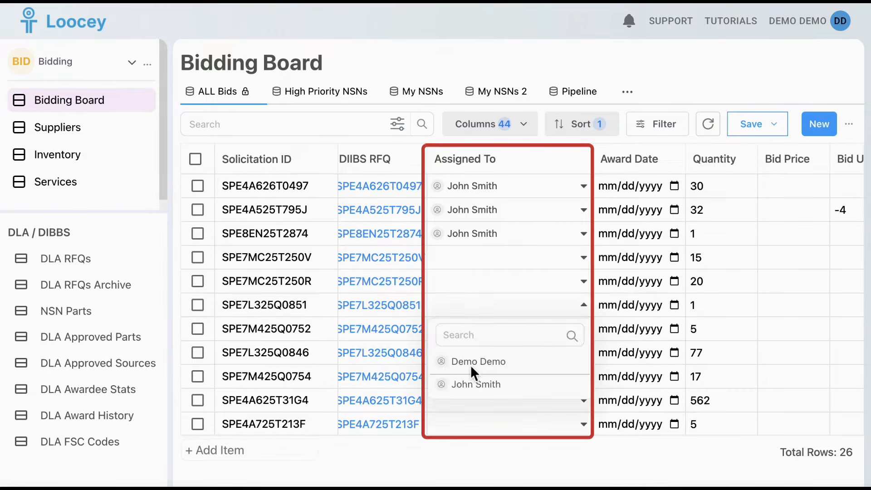
click(468, 384)
Step: Assign SPE7MC25T250V, SPE7MC25T250R and SPE7M425Q0752 to the demo account user directly on the board
click(473, 257)
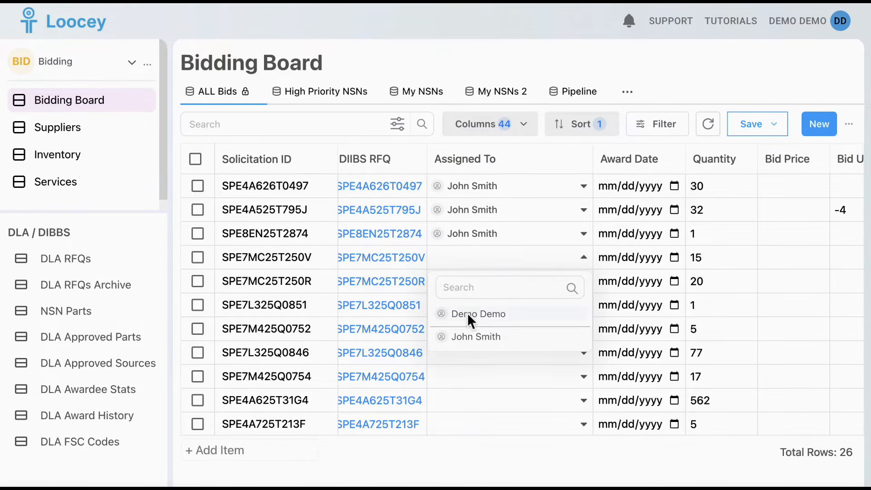
click(467, 312)
click(467, 281)
click(468, 337)
click(467, 336)
click(470, 383)
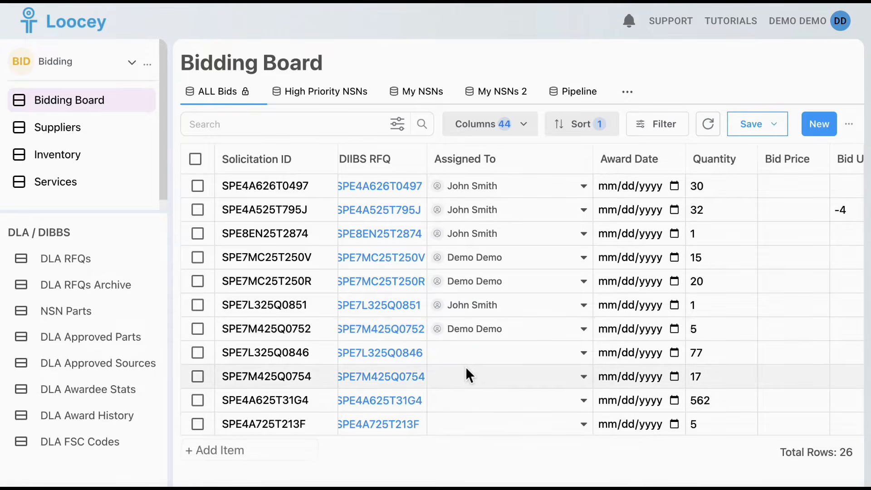
Step: Save the board as a new view named with the second team member's first name
click(783, 127)
click(767, 180)
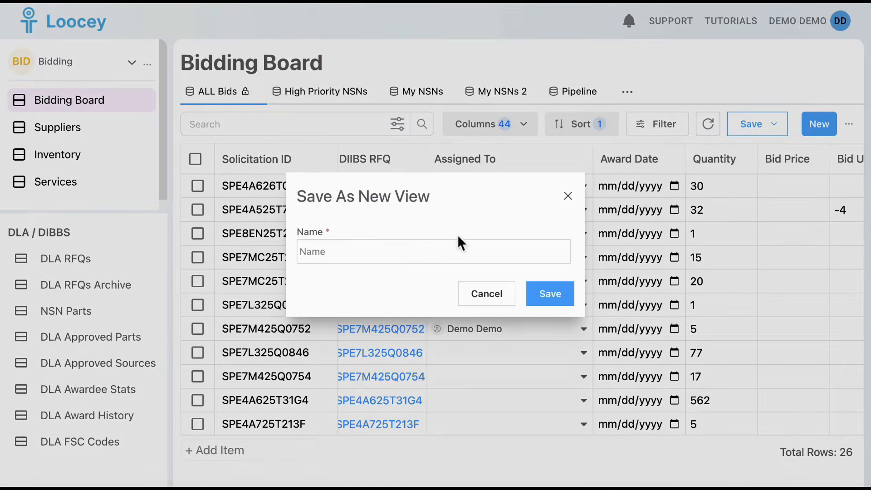
text(John)
click(557, 297)
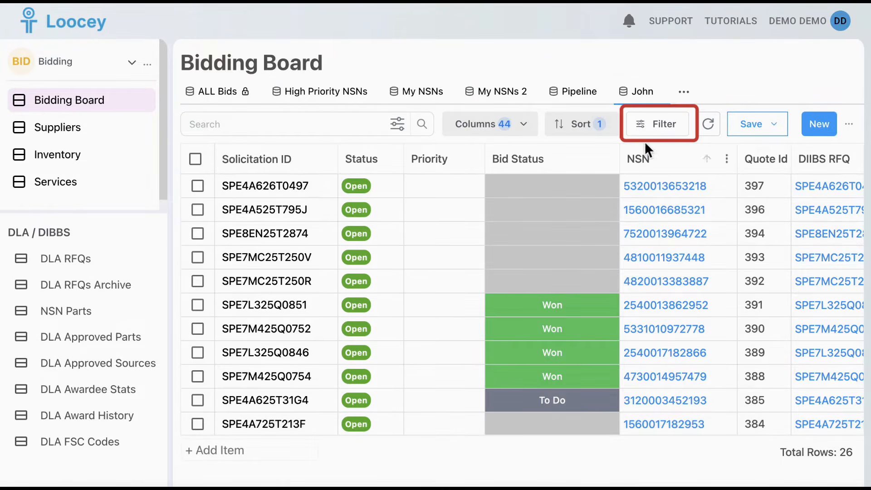
Step: Filter the new view to bids whose Assigned To equals the second listed team member, and check the filtered rows
click(654, 134)
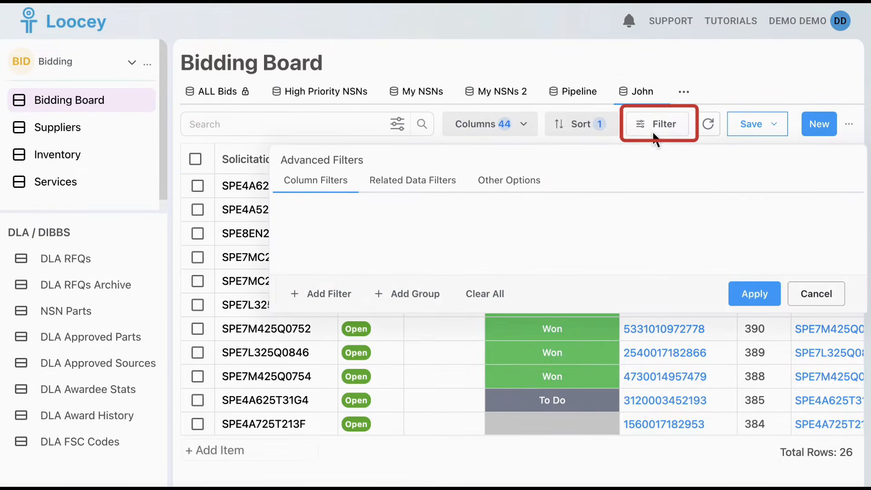
click(309, 296)
click(374, 217)
scroll(400, 288, down, 2)
scroll(402, 282, down, 3)
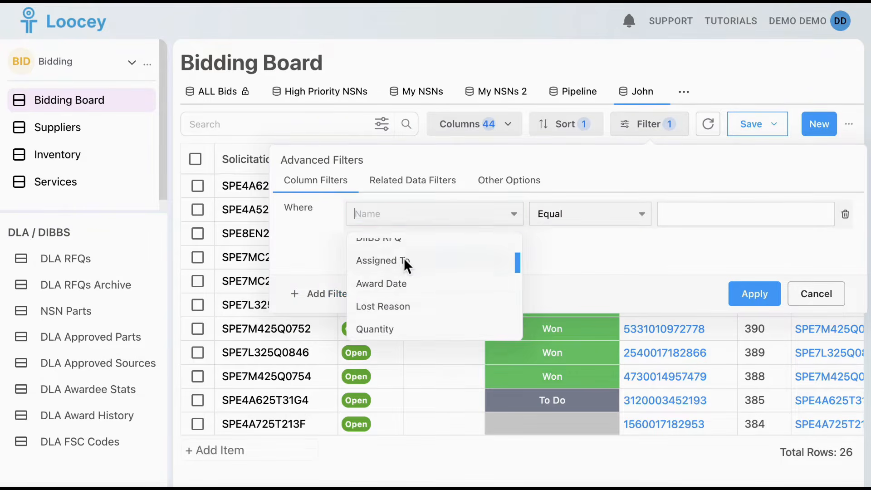
click(405, 259)
click(742, 215)
click(701, 304)
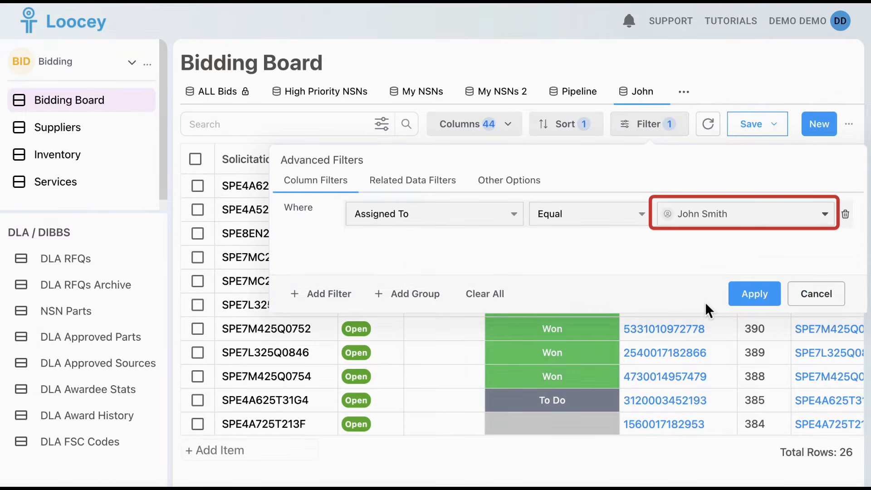
click(756, 300)
scroll(745, 288, right, 4)
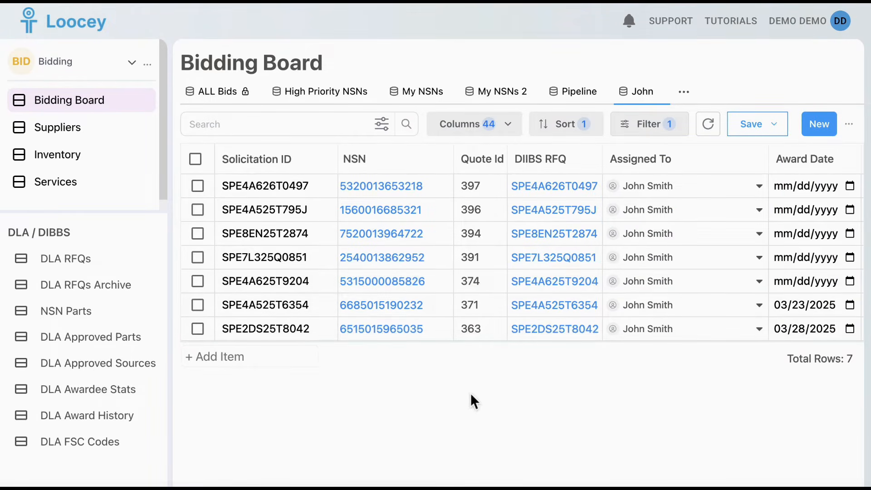
scroll(716, 277, right, 2)
scroll(717, 277, left, 5)
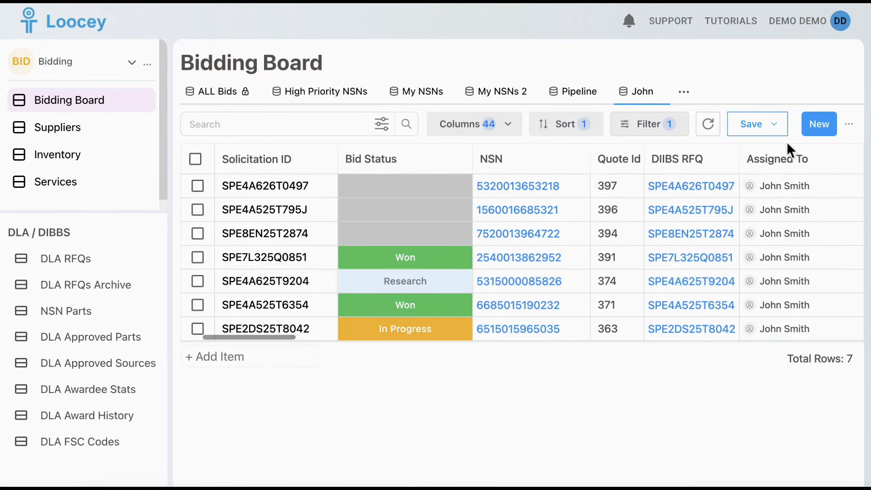
Step: Save the current board as a new view named "My Items"
click(777, 132)
click(772, 180)
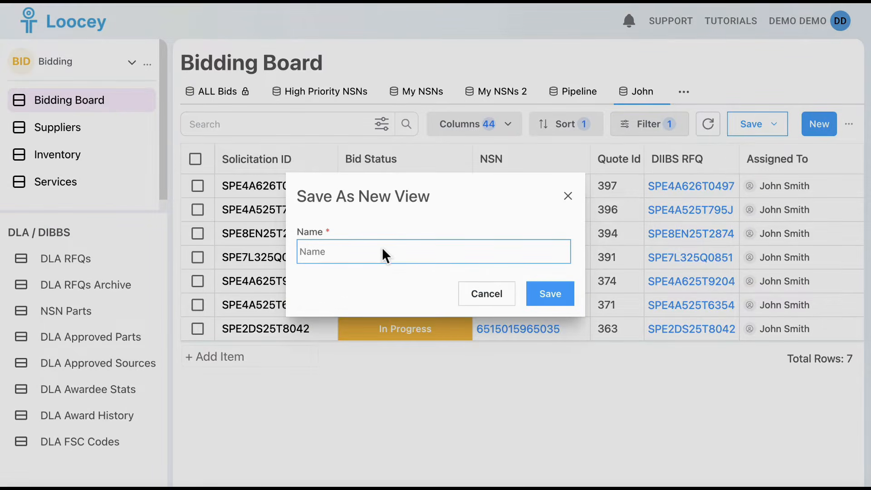
text(My Items)
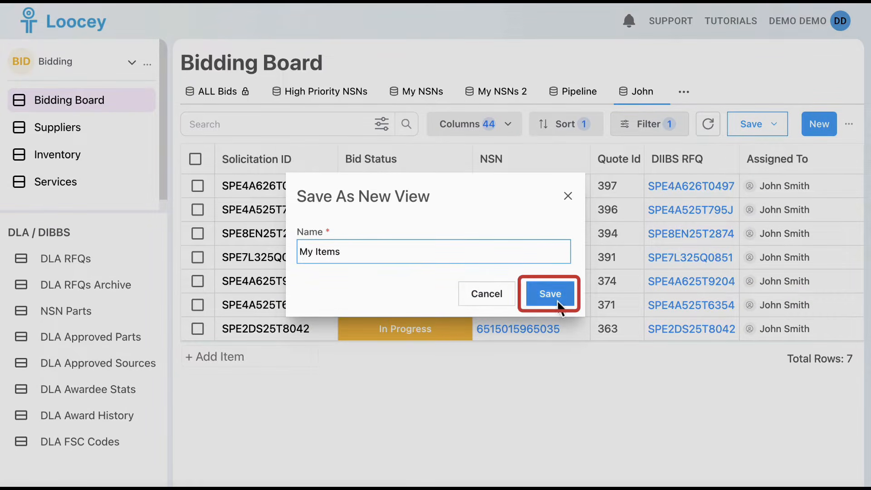
click(559, 303)
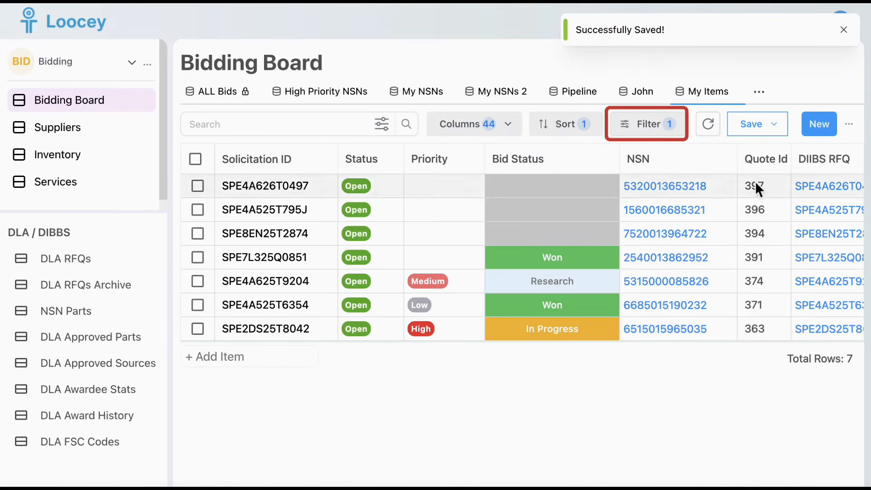
Step: Change the My Items view's filter to Assigned To equals Current User, and check the Assigned To values of the filtered bids
click(653, 129)
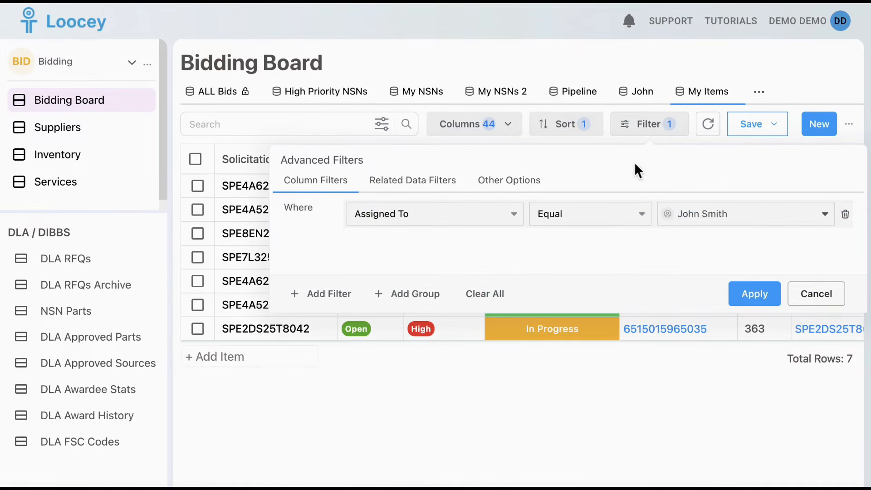
click(696, 216)
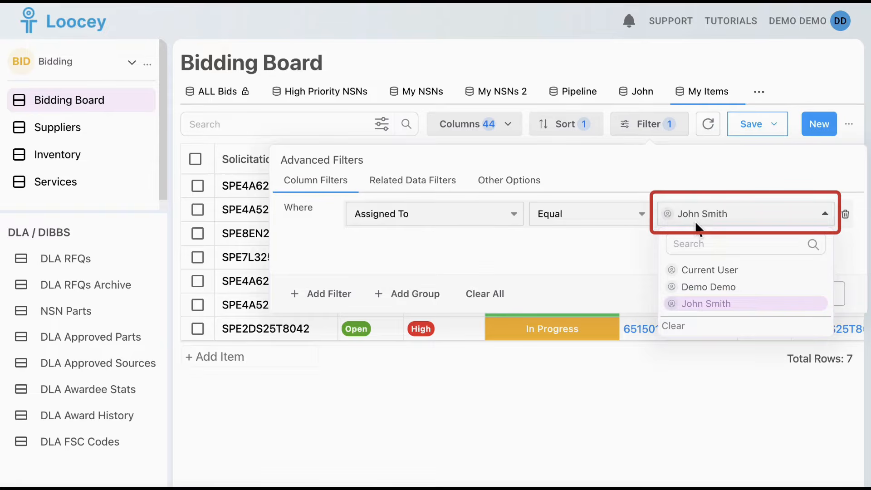
click(701, 272)
click(754, 294)
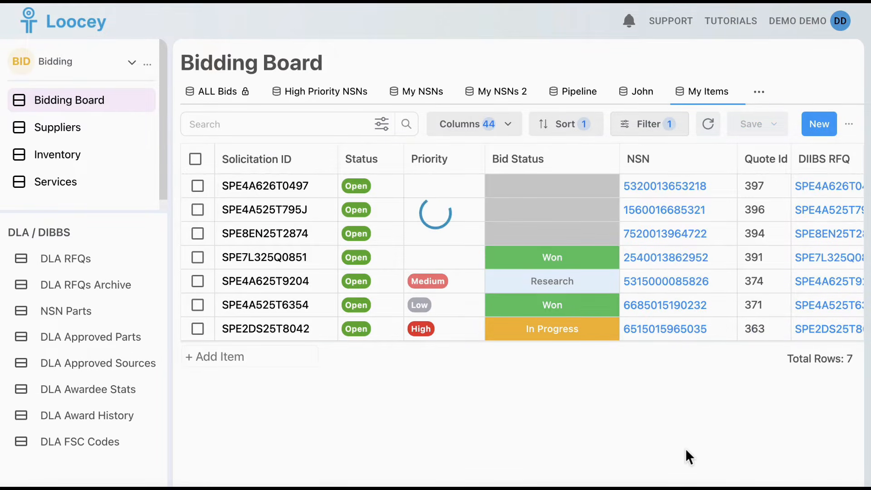
scroll(769, 305, right, 10)
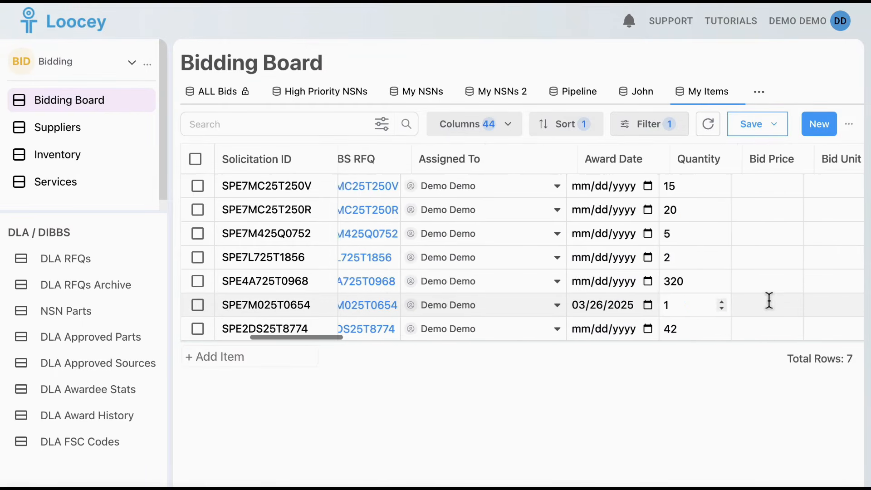
scroll(769, 302, left, 2)
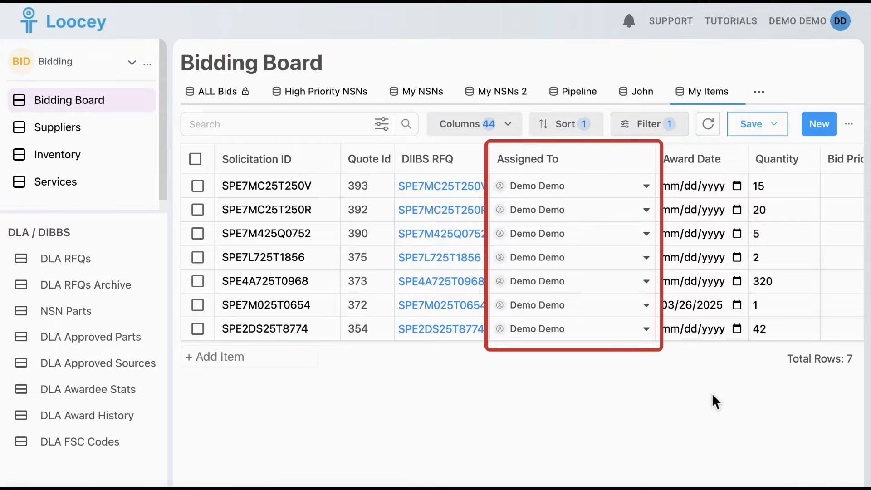
scroll(665, 304, right, 3)
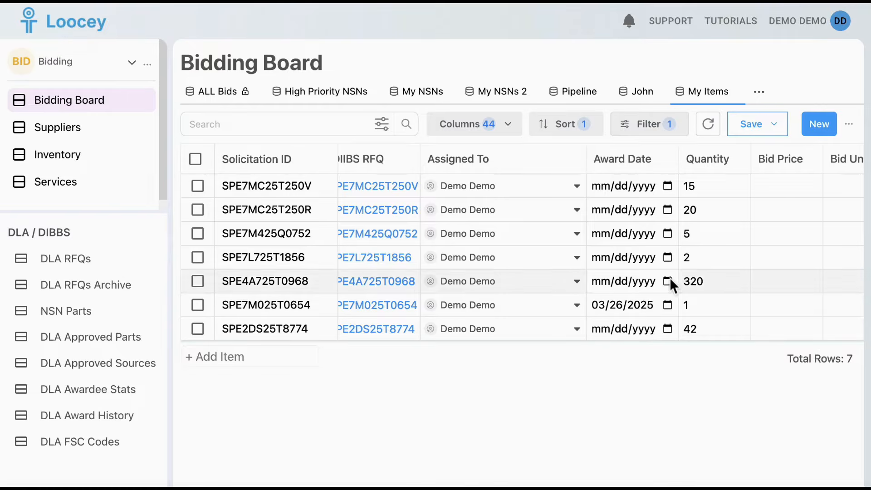
scroll(593, 306, left, 5)
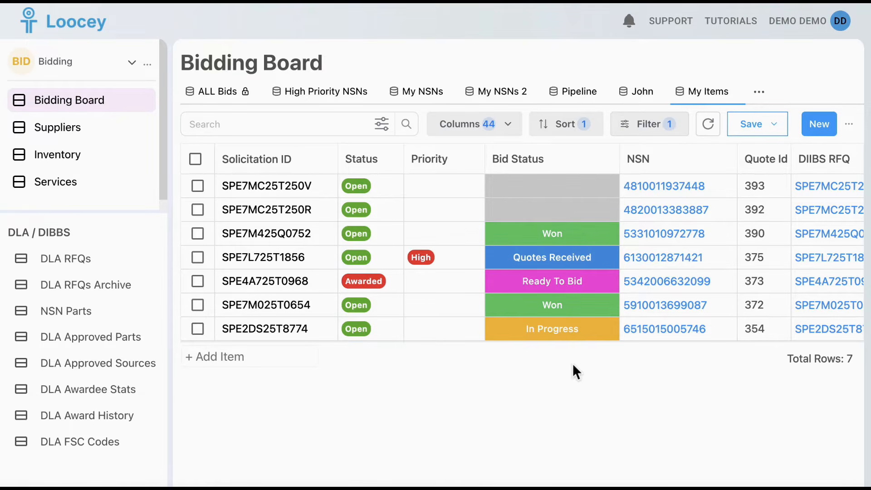
Step: Save the filtered board as another new view named "In Progress"
click(748, 122)
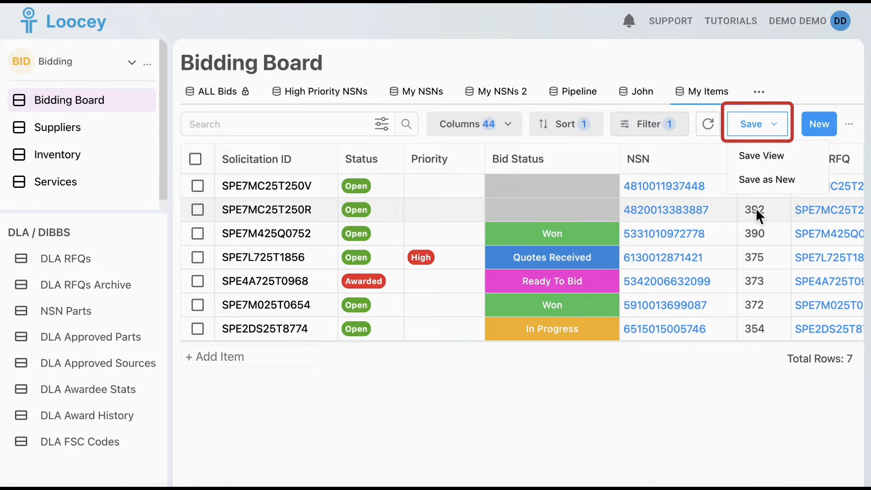
click(760, 180)
click(508, 251)
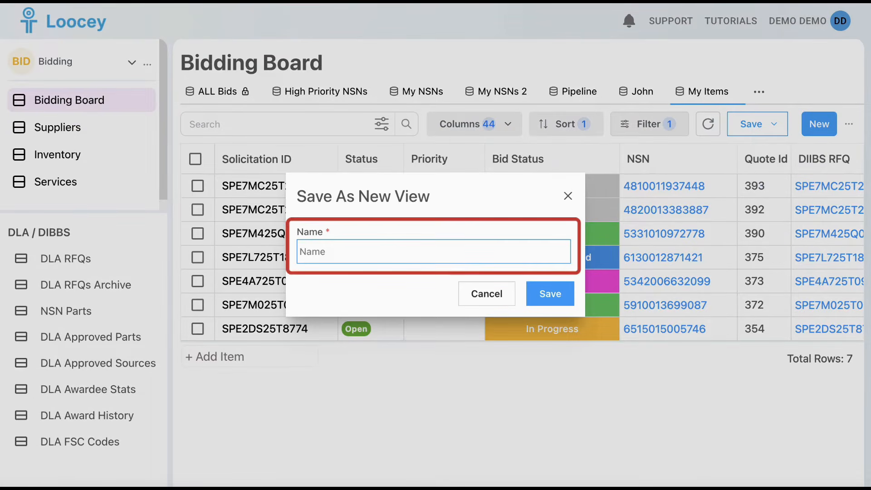
text(In Progress)
click(550, 300)
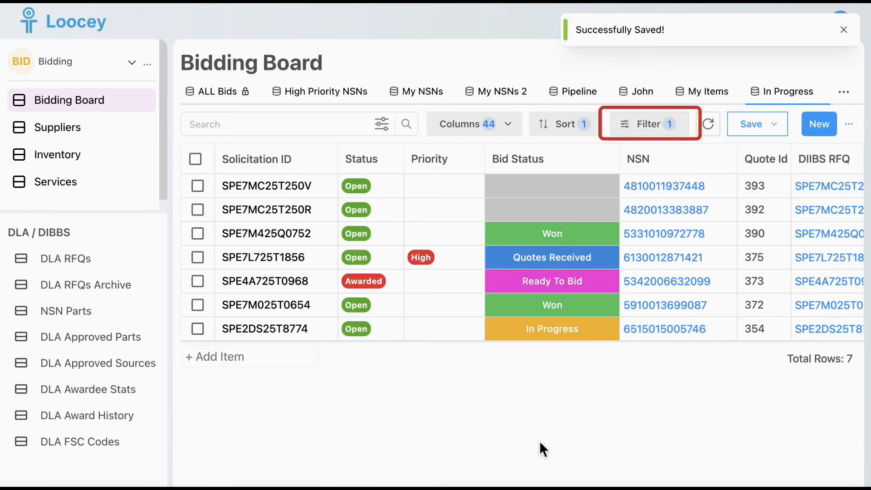
Step: Replace the In Progress view's assignee filter with Bid Status equals In Progress, and look over the filtered bids
click(666, 119)
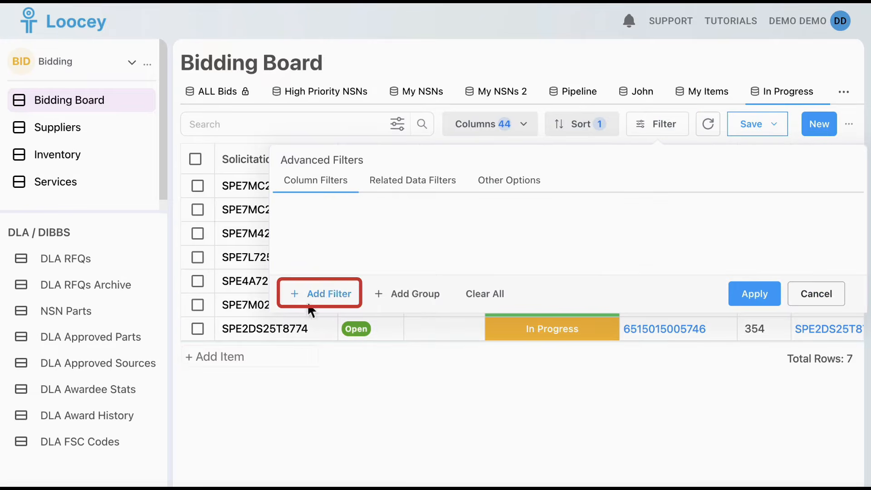
click(318, 295)
click(442, 214)
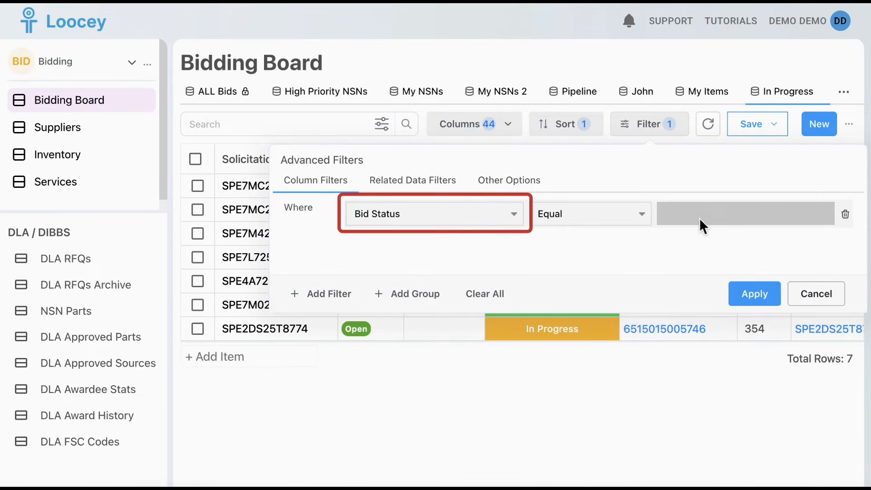
click(703, 225)
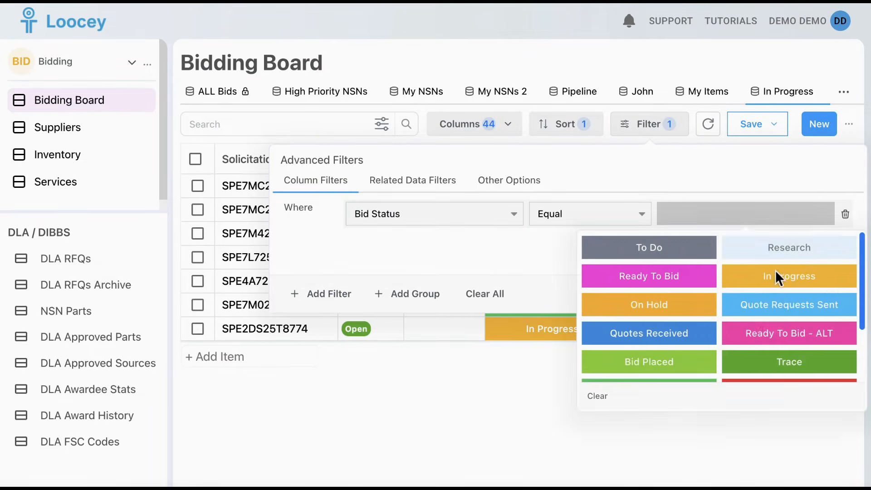
click(776, 273)
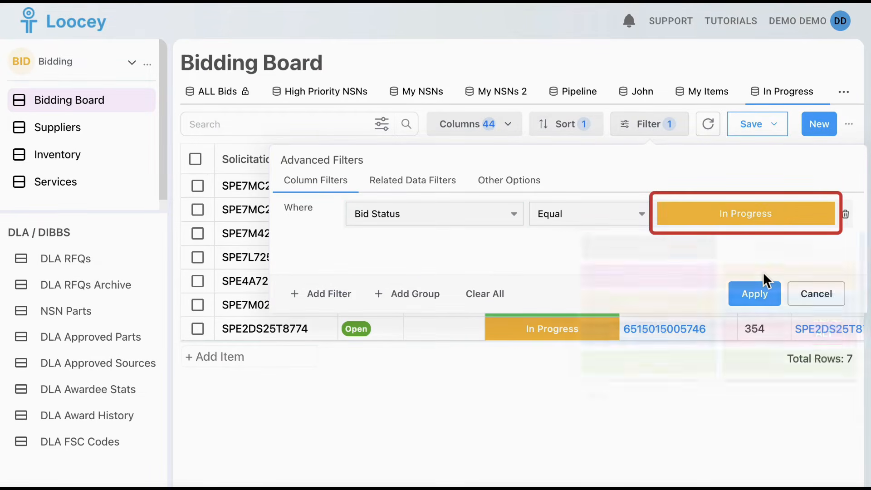
click(764, 301)
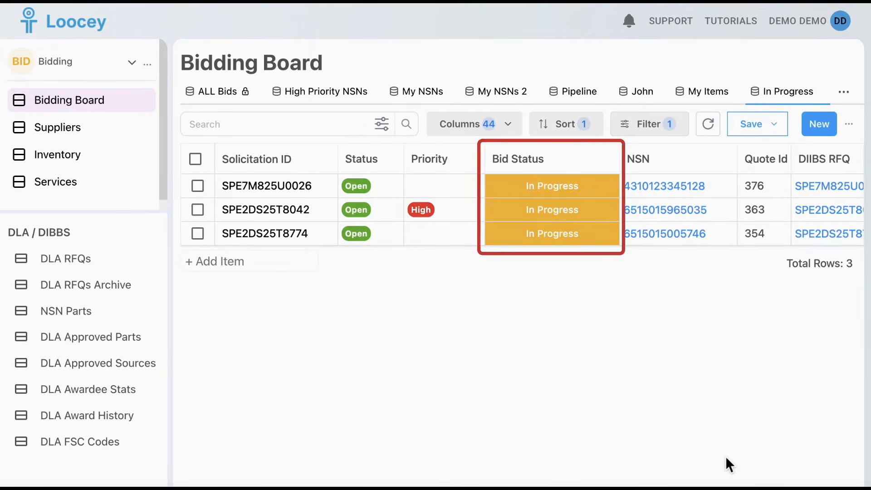
scroll(698, 232, right, 5)
scroll(661, 203, left, 10)
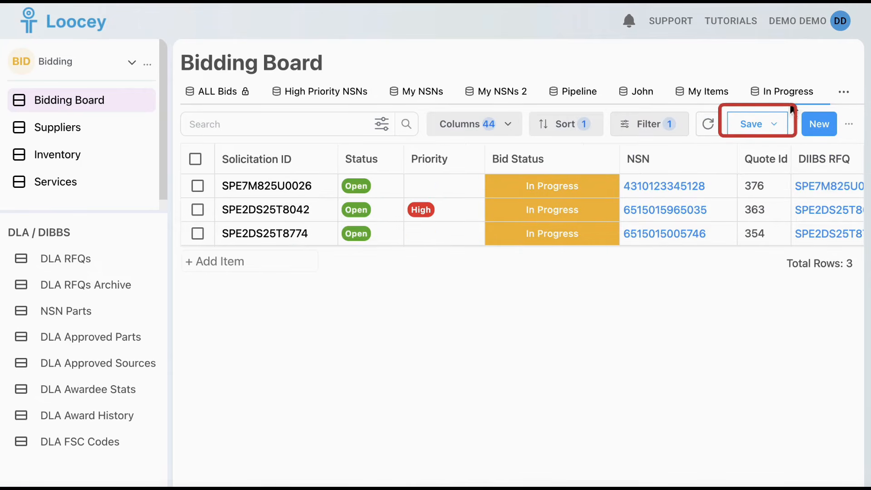
Step: Save the board as a new view named "Ready to Bid"
click(781, 127)
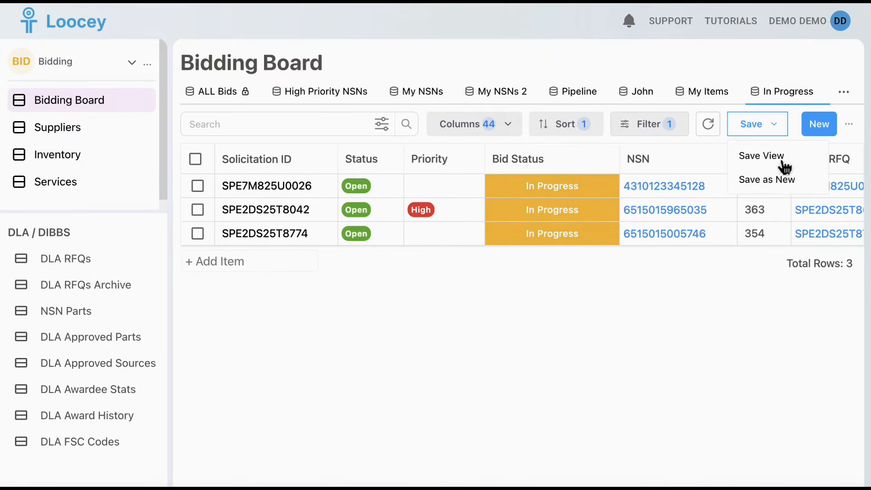
click(778, 181)
click(409, 258)
text(Ready to Bid)
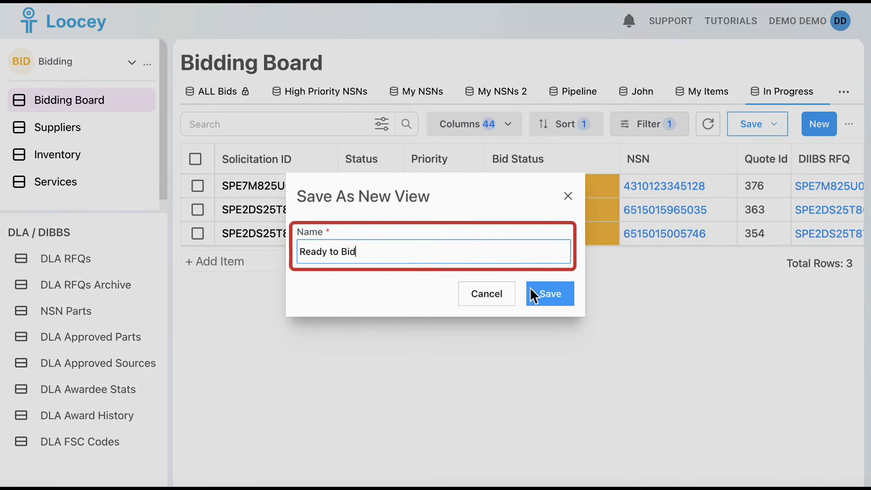
click(554, 295)
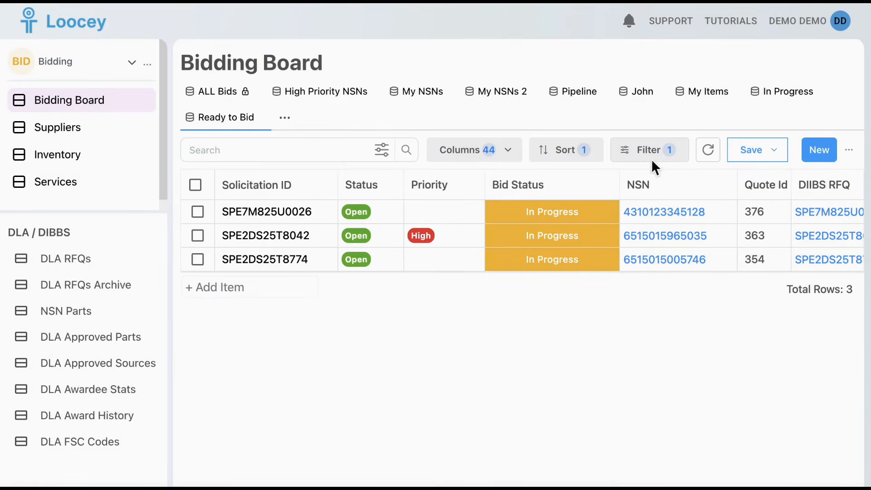
Step: Set the Ready to Bid view's filter to Bid Status equals Ready To Bid
click(652, 154)
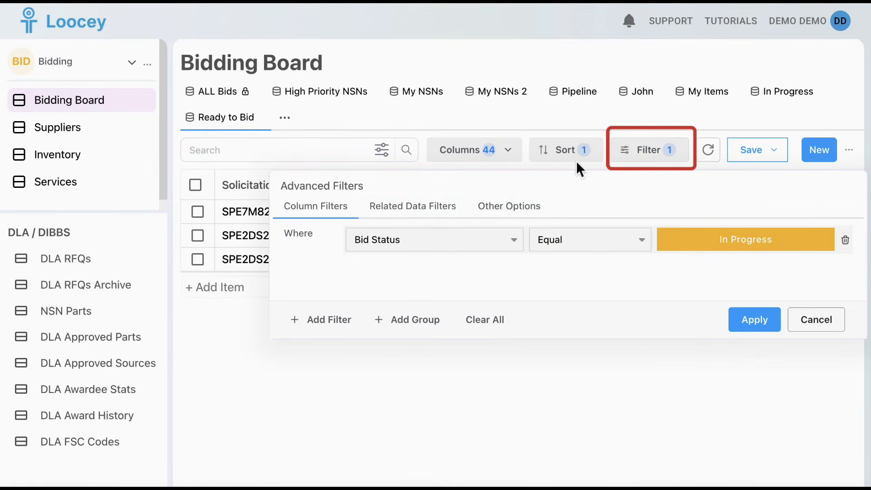
click(711, 241)
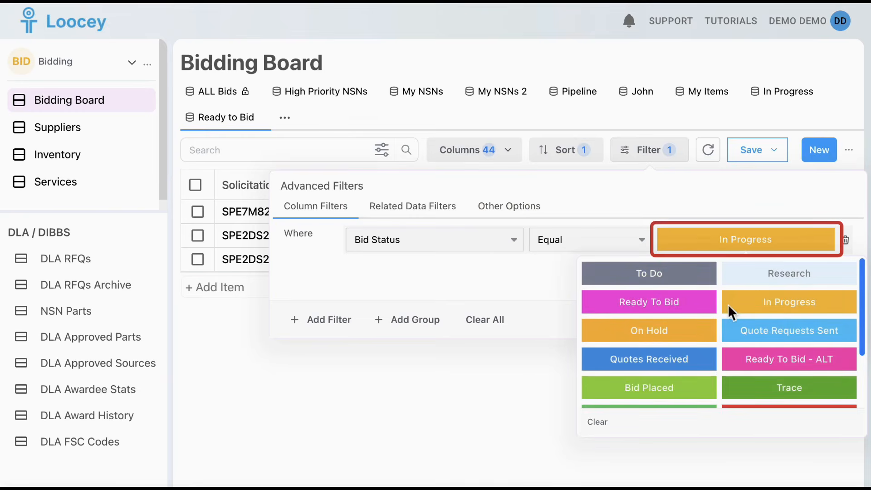
click(693, 303)
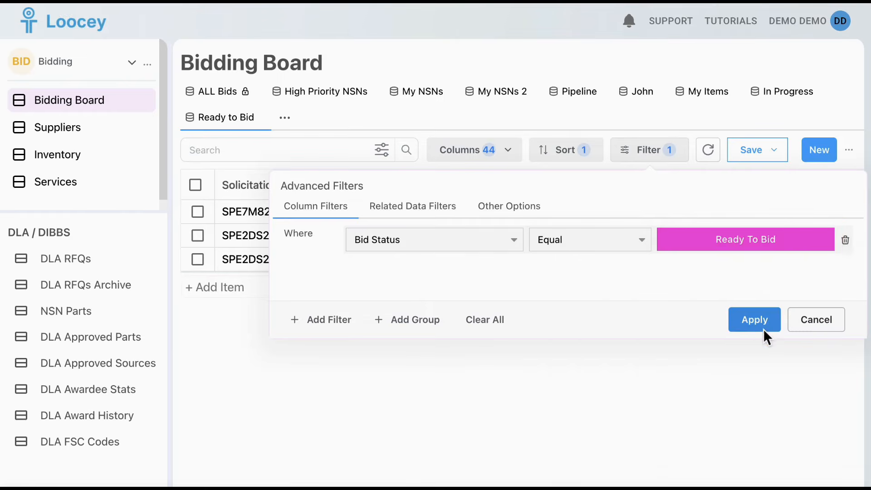
click(755, 320)
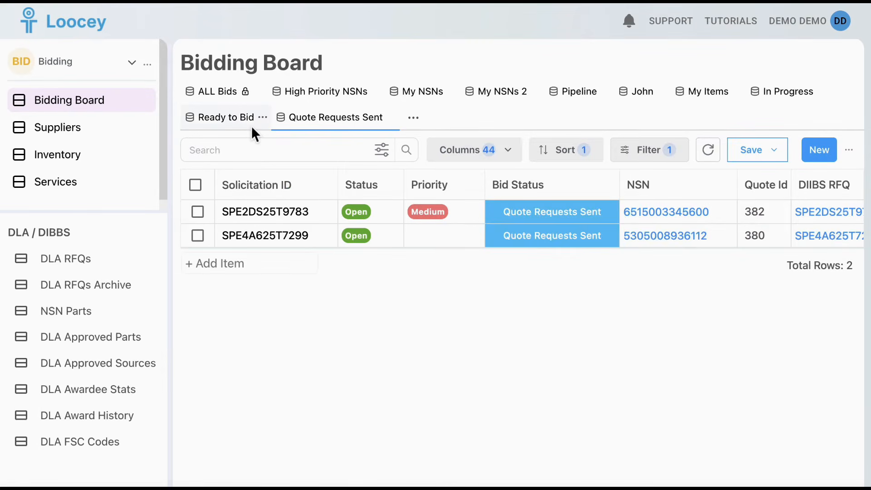
Step: Switch between the saved Ready to Bid and In Progress views to check them
click(241, 120)
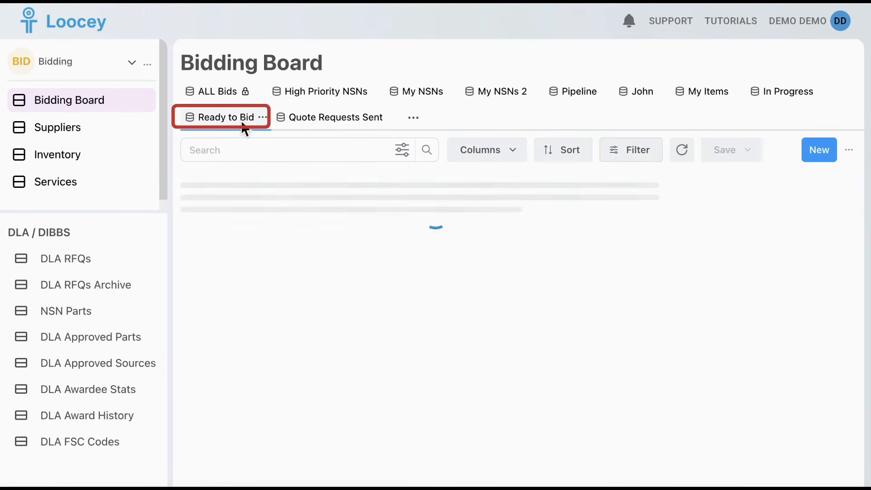
click(798, 97)
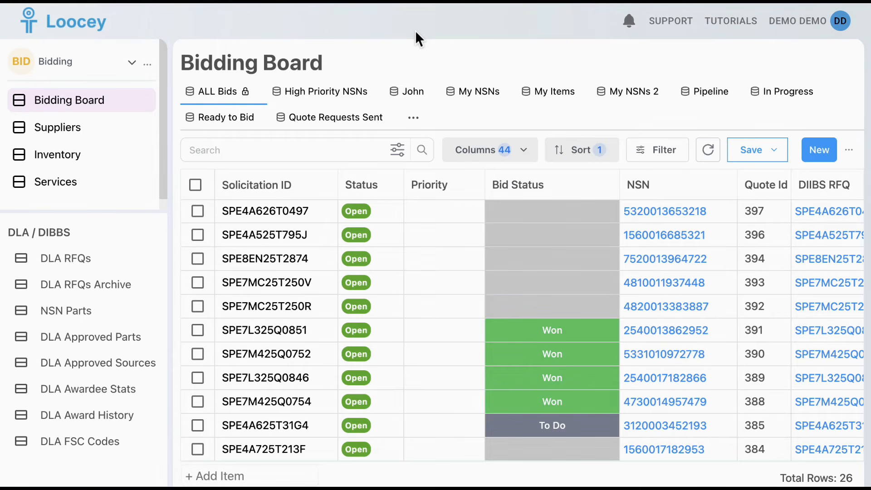
Step: Open the details of bid SPE4A626T0497 from the ALL Bids view and look through its form fields
click(269, 216)
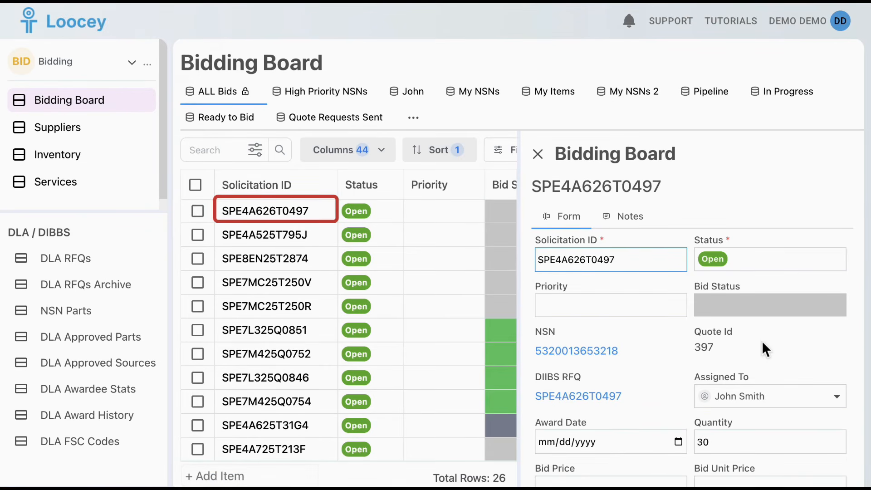
scroll(761, 340, down, 2)
scroll(763, 345, up, 2)
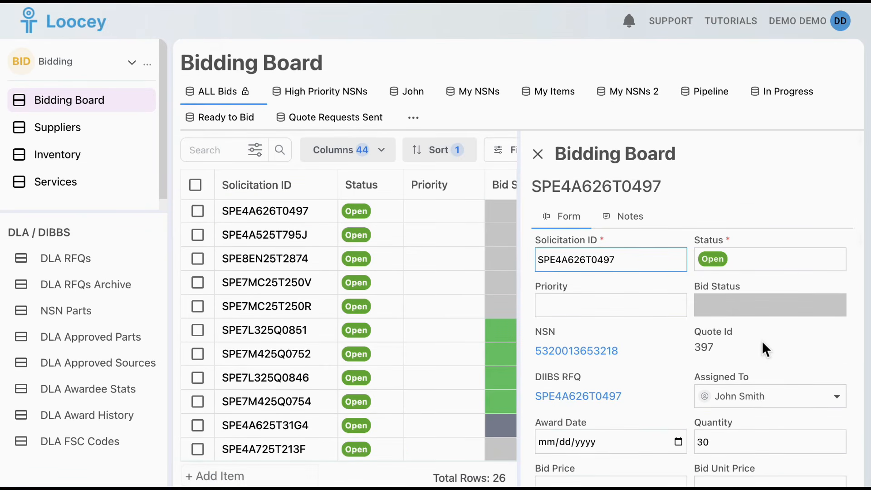
Step: Add a note to bid SPE4A626T0497: "Follow up with the supplier tomorrow for updated pricing before bid submission."
click(645, 224)
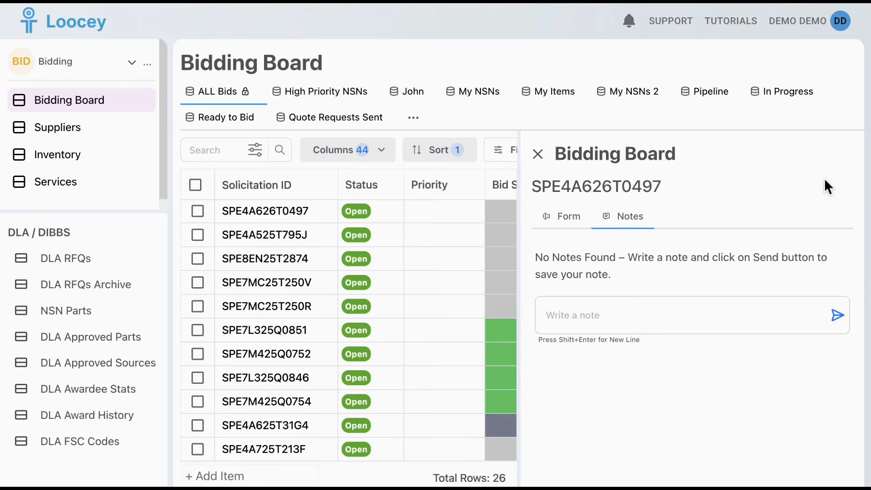
click(776, 314)
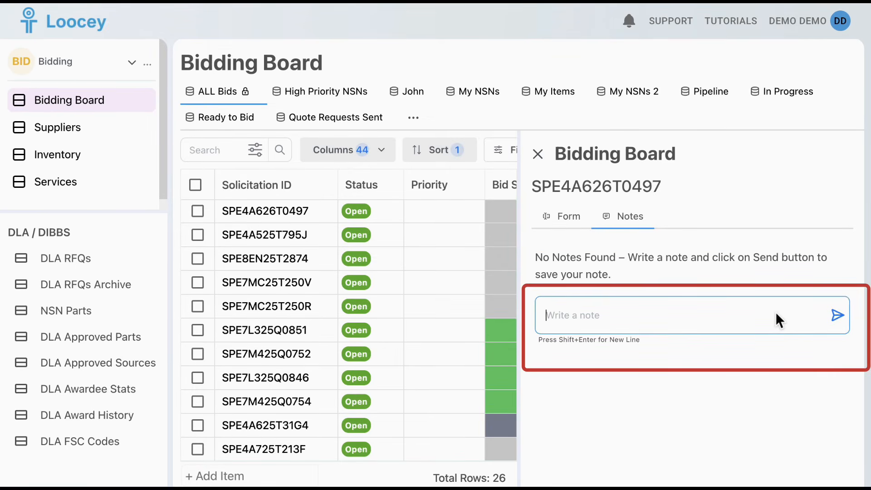
text(Follow up with the supplier tomorrow for updated pricing before bid submission.)
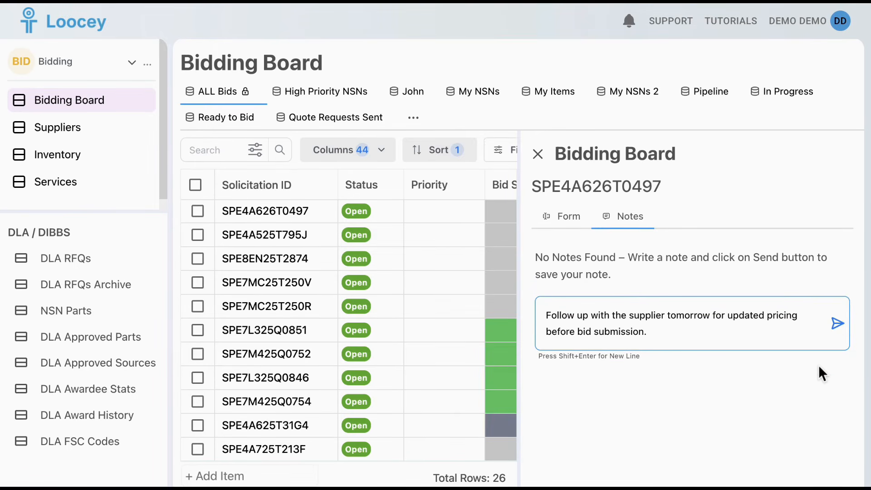
click(838, 324)
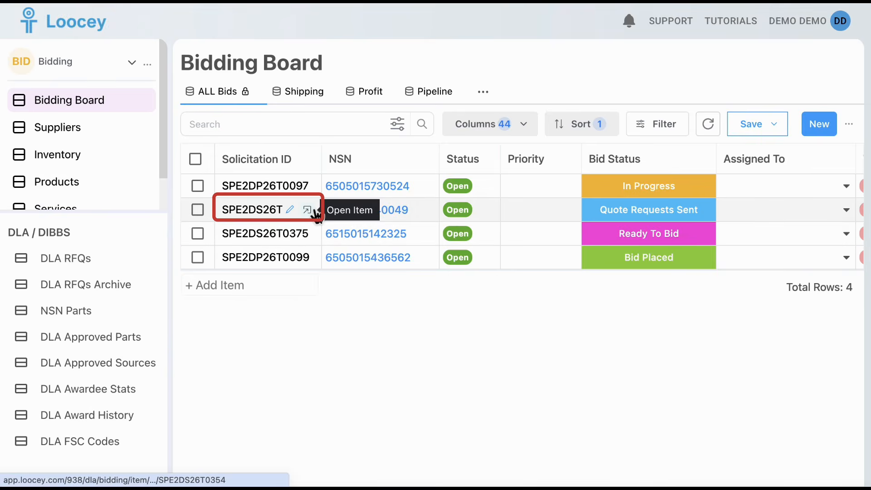
Step: Open bid SPE2DS26T0354 from the ALL Bids view and add the note "Waiting for response." to it
click(313, 212)
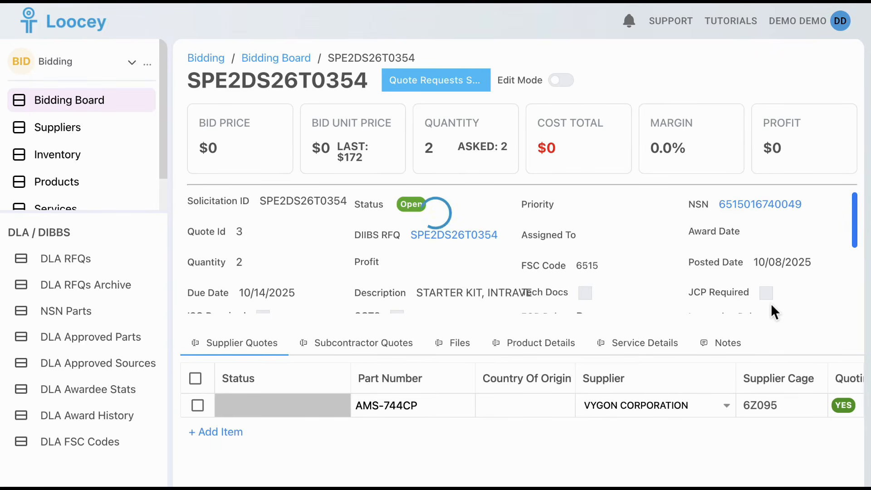
click(740, 345)
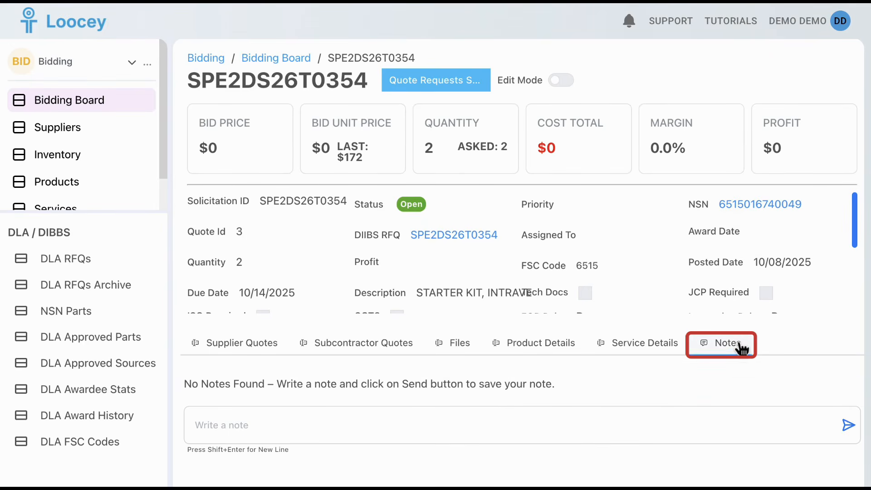
click(365, 429)
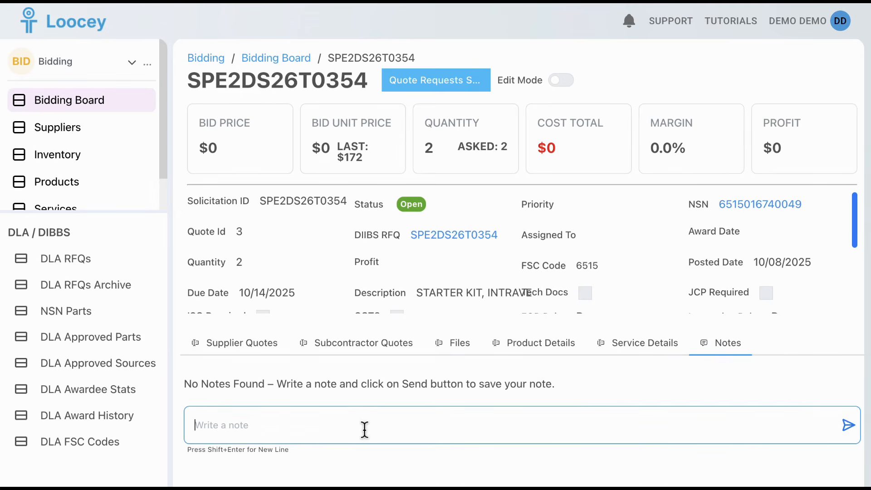
text(Waiting for response.)
click(848, 426)
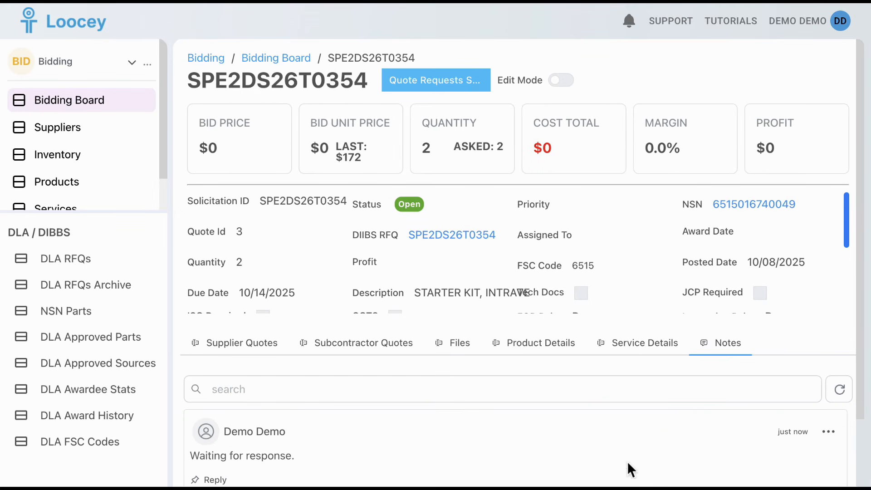
scroll(629, 469, down, 2)
scroll(629, 468, up, 2)
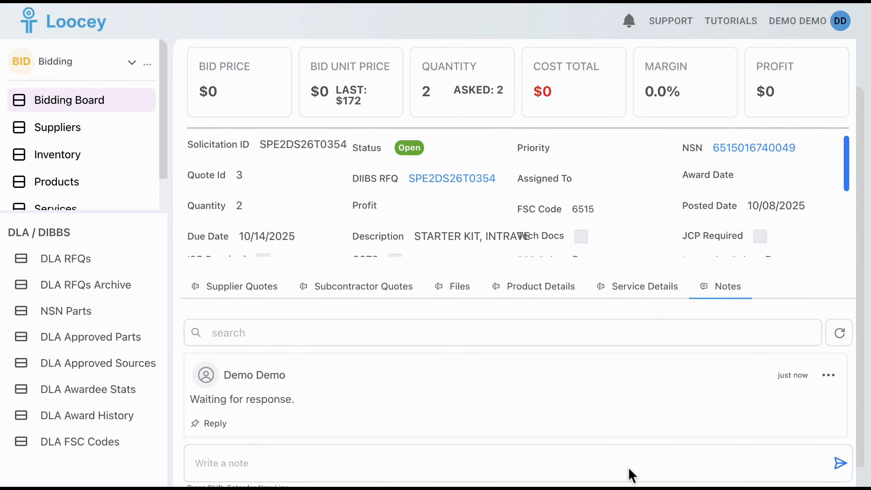
scroll(630, 474, down, 1)
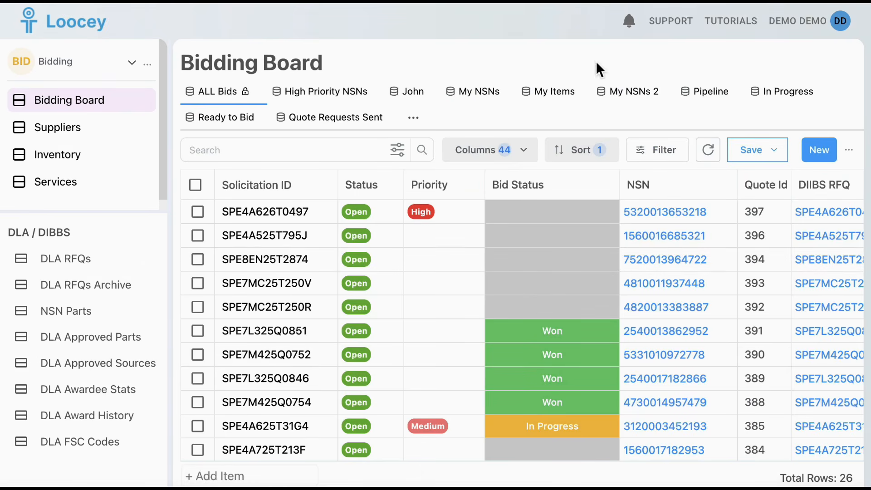
scroll(722, 378, right, 2)
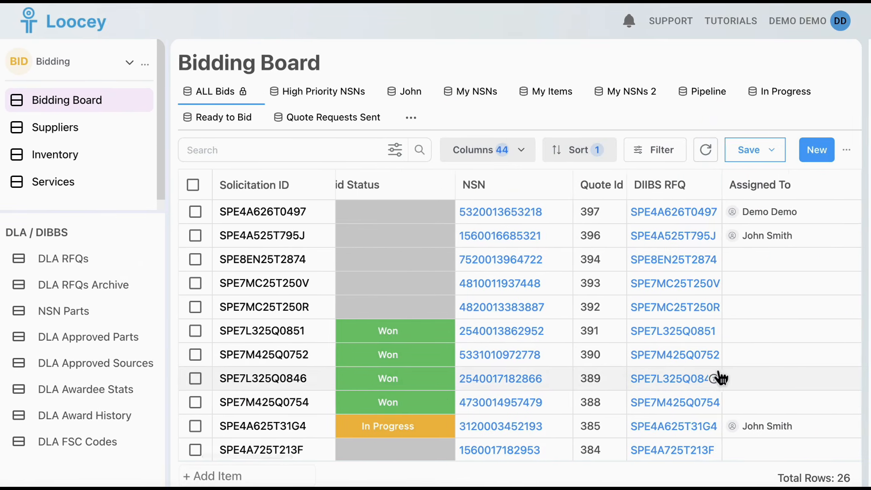
scroll(559, 378, left, 4)
scroll(660, 377, left, 1)
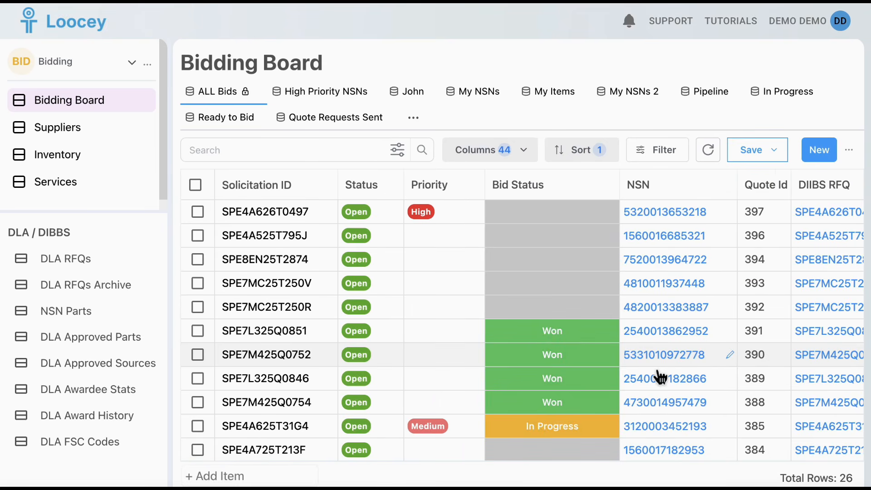